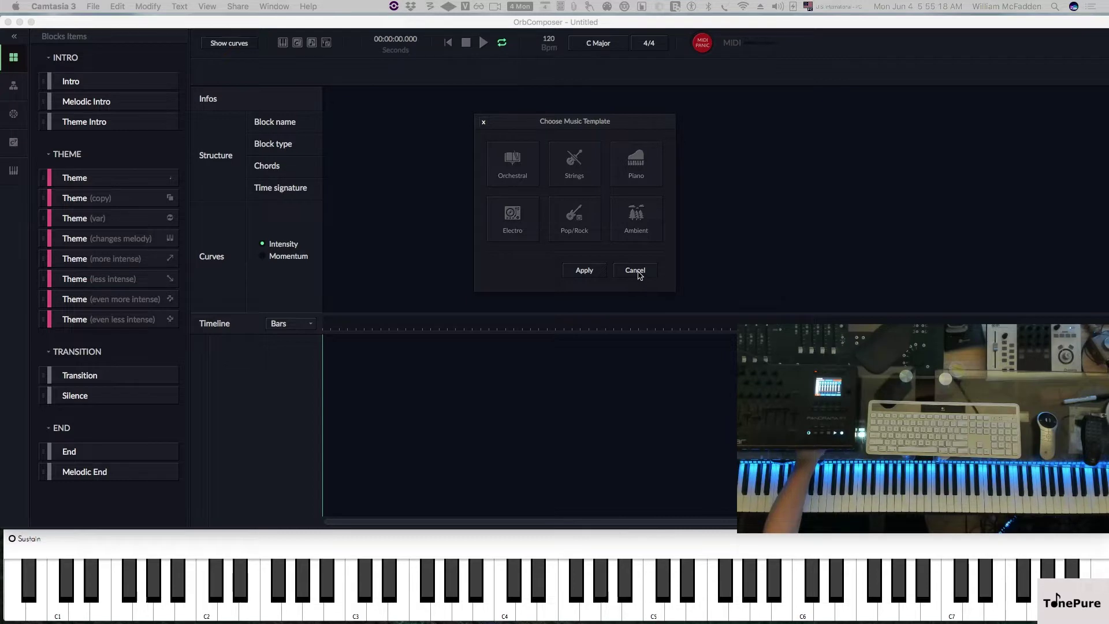
# Step: Skip the music template and create a Theme block with a single 8-bar standard (S) phrase structure
pyautogui.click(640, 276)
pyautogui.click(635, 270)
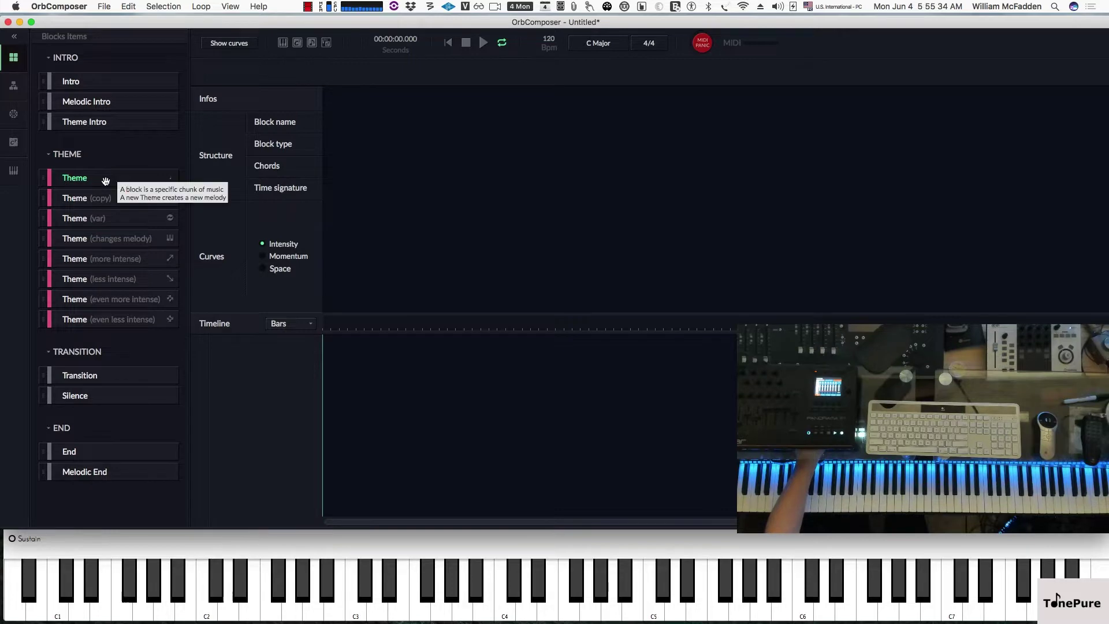
pyautogui.moveTo(105, 181); pyautogui.dragTo(410, 103)
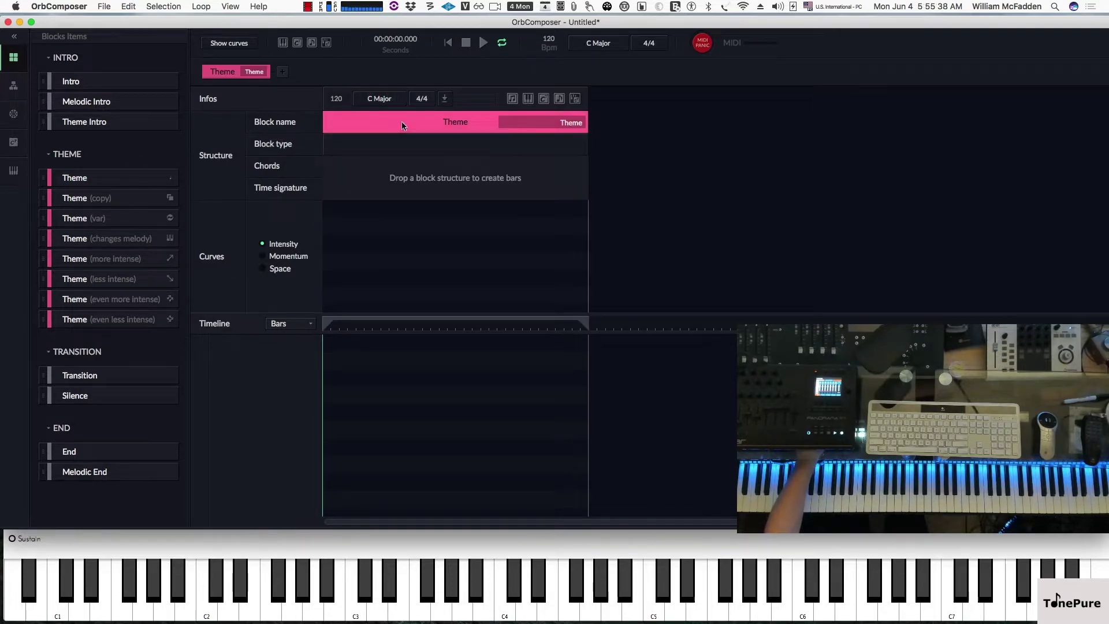
pyautogui.click(14, 86)
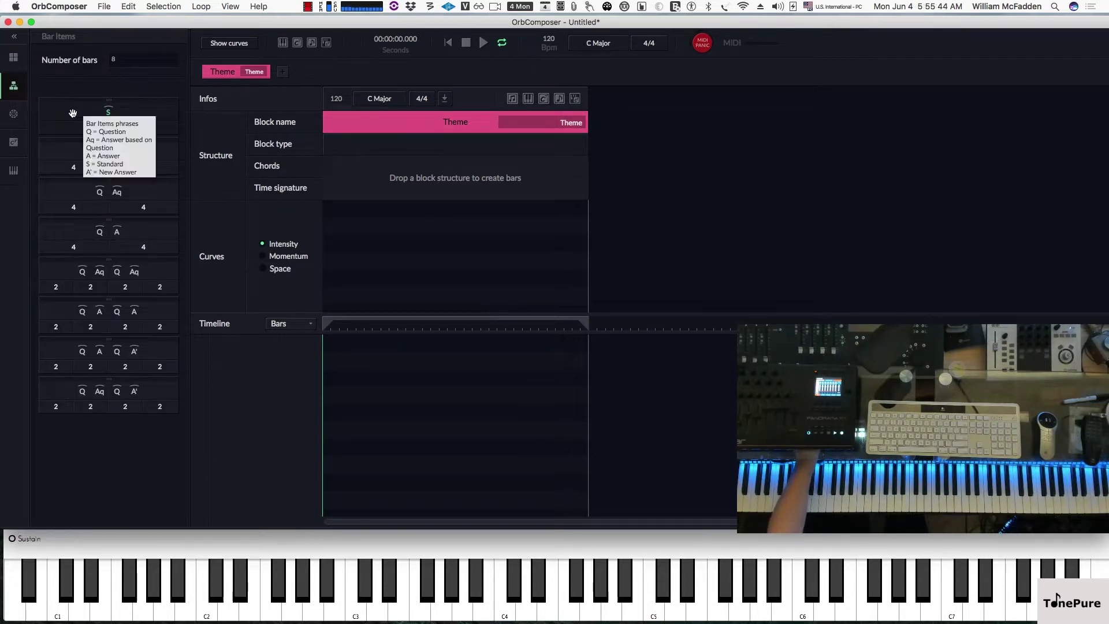
pyautogui.moveTo(72, 116); pyautogui.dragTo(428, 157)
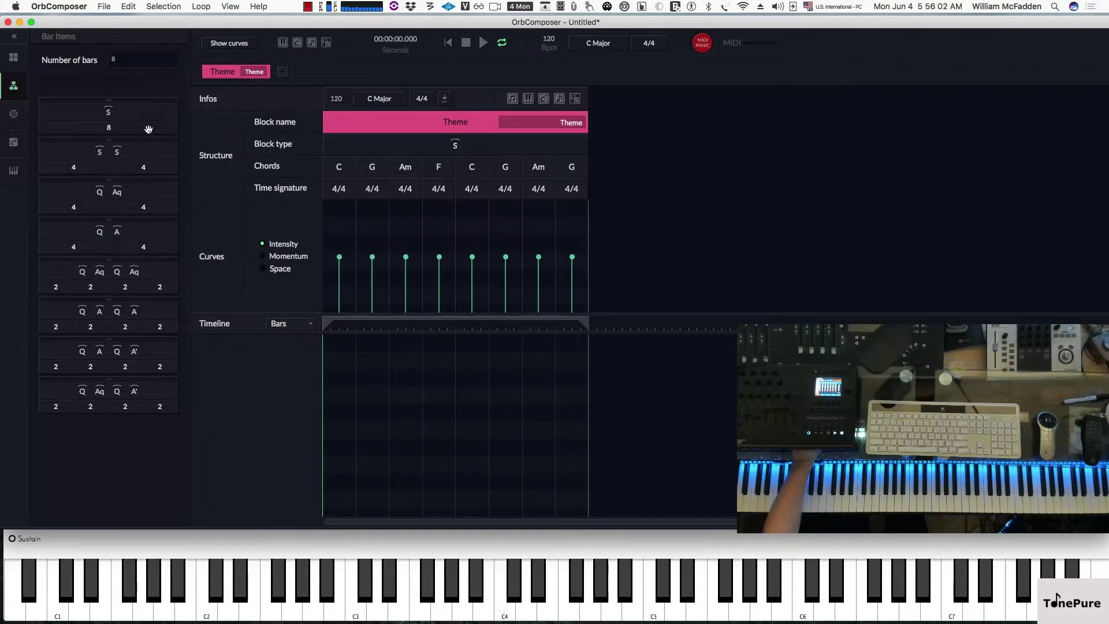
# Step: Look over the chord progression and chord libraries, and add Piano1 and Celesta1 as instrument tracks
pyautogui.click(14, 114)
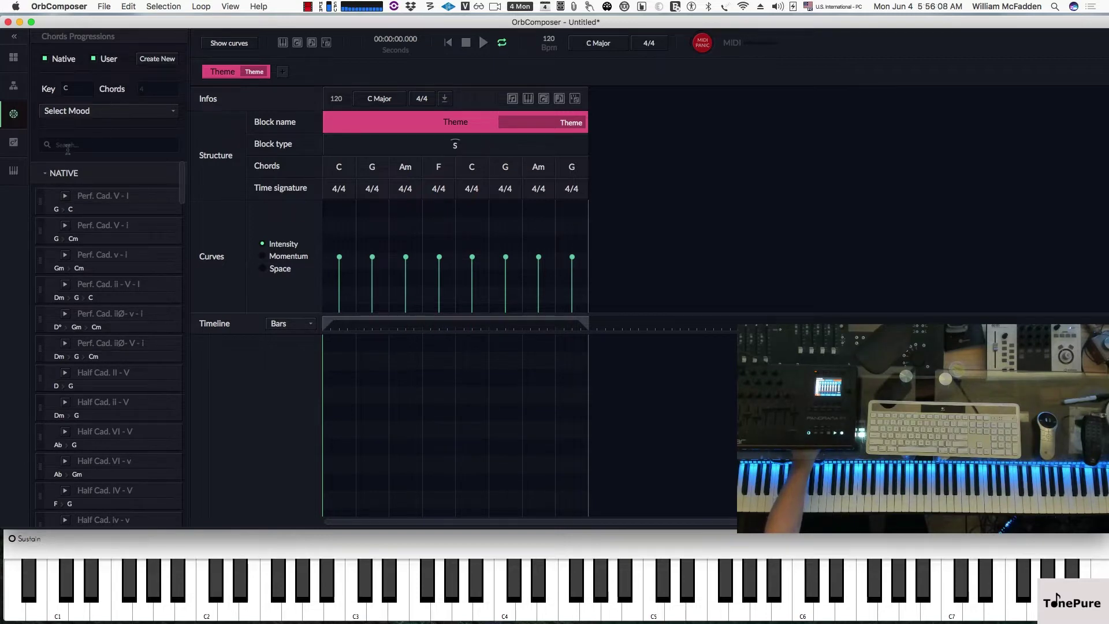
pyautogui.click(13, 144)
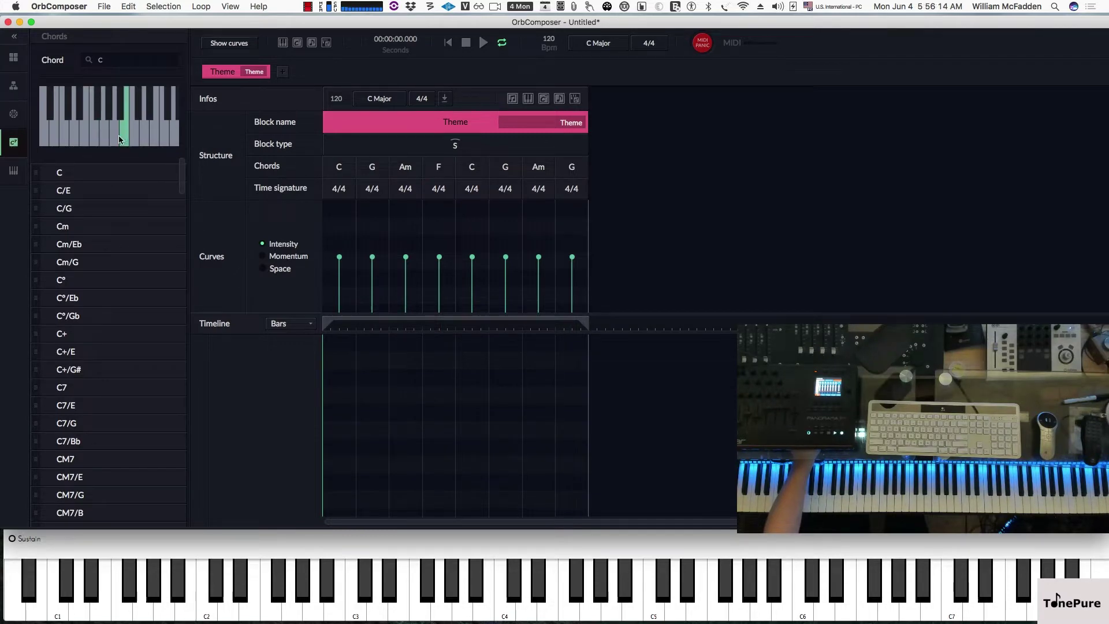
pyautogui.click(12, 172)
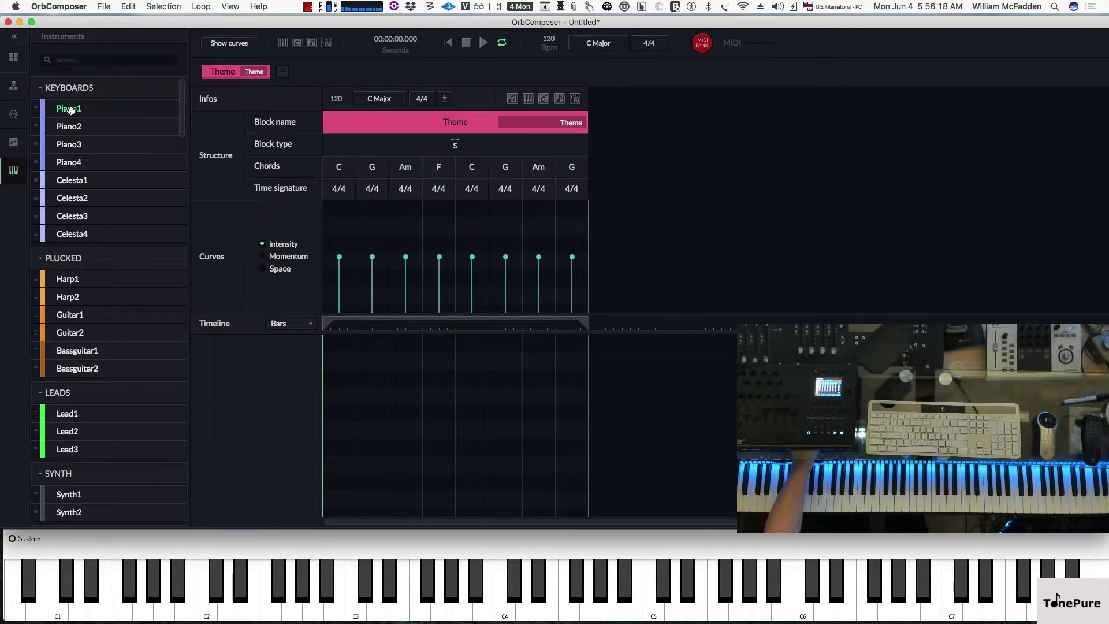
pyautogui.moveTo(69, 109); pyautogui.dragTo(259, 345)
pyautogui.moveTo(82, 183); pyautogui.dragTo(246, 372)
# Step: Collapse the Plucked, Leads, Synth, Bass Electro, Pads and Synth Hardware categories in the instrument list
pyautogui.click(67, 261)
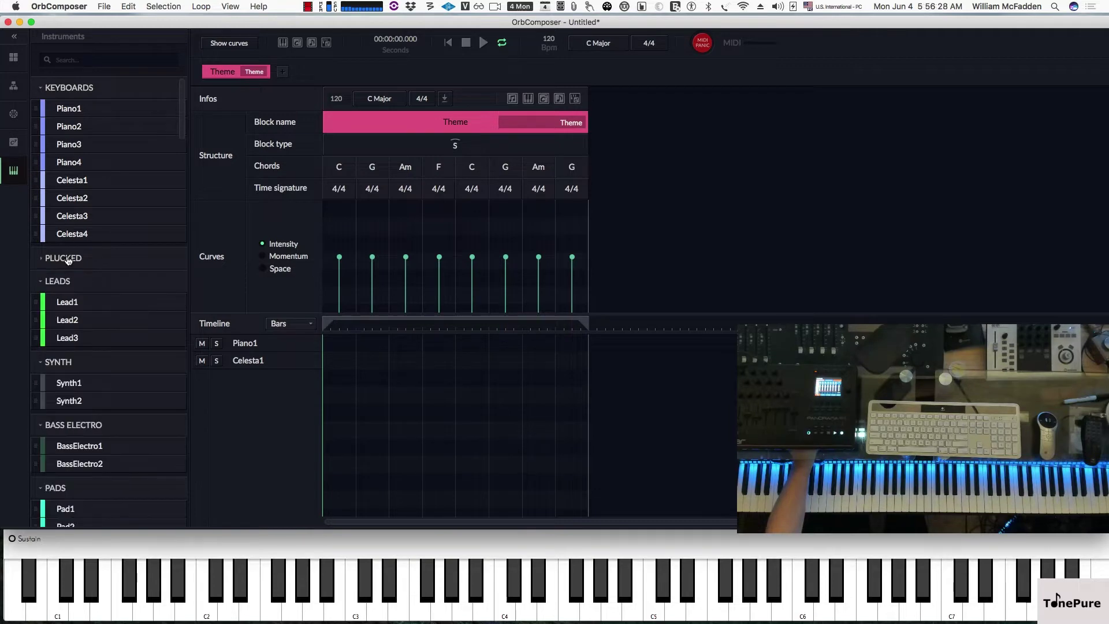
pyautogui.click(68, 283)
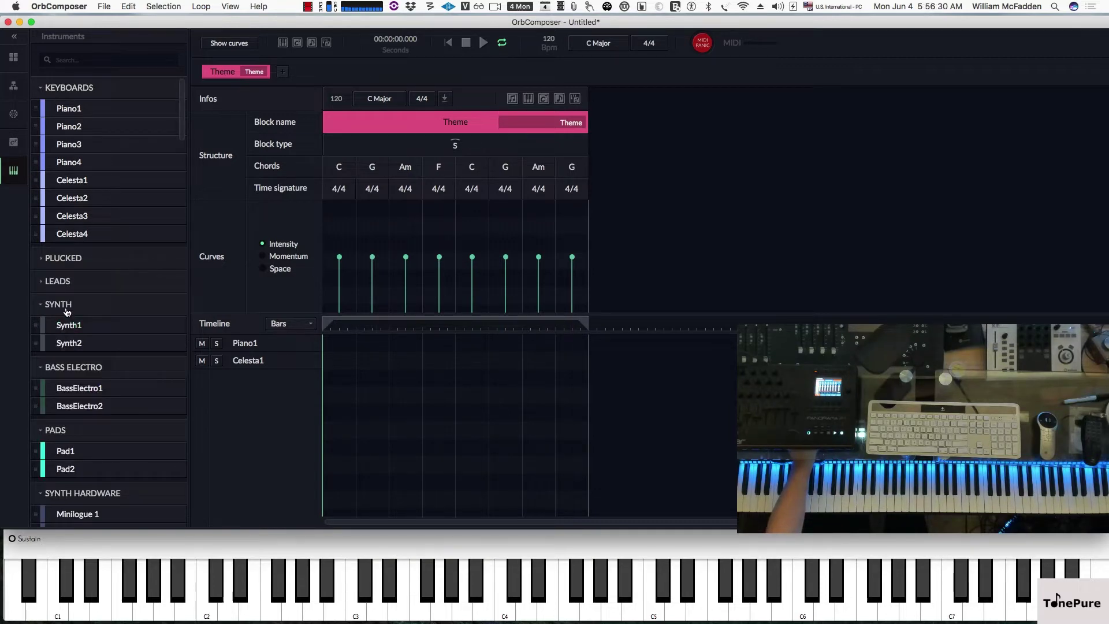
pyautogui.click(67, 306)
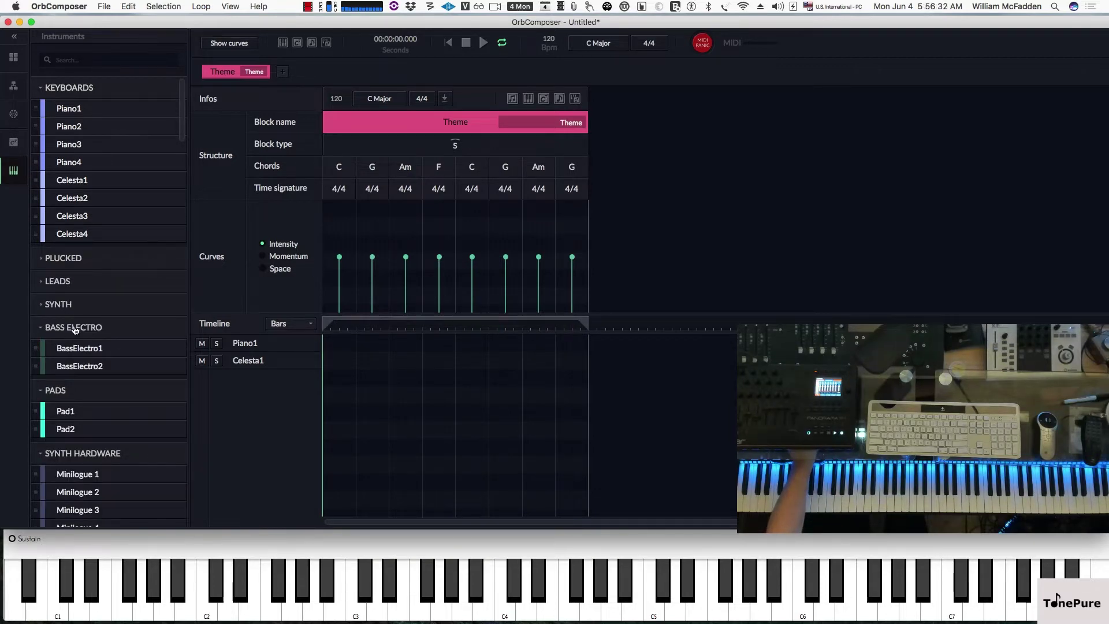
pyautogui.click(75, 329)
pyautogui.click(76, 350)
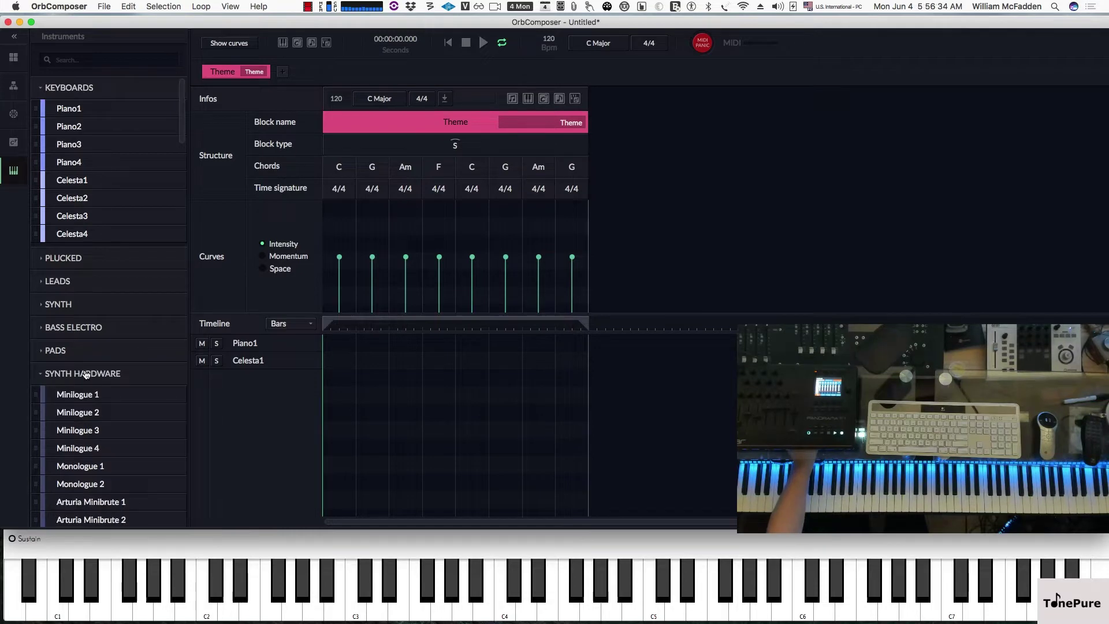
pyautogui.click(85, 372)
# Step: Collapse the Drum_Kit, Drums, Percu, FX and Voices categories in the instrument list
pyautogui.scroll(-3, 91, 361)
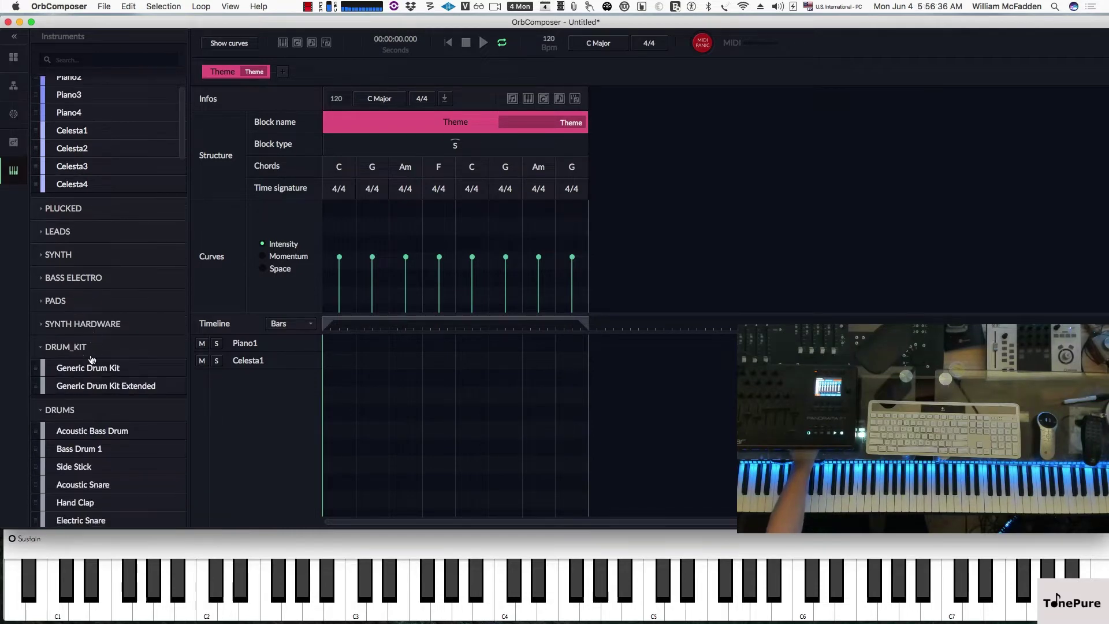
pyautogui.click(74, 349)
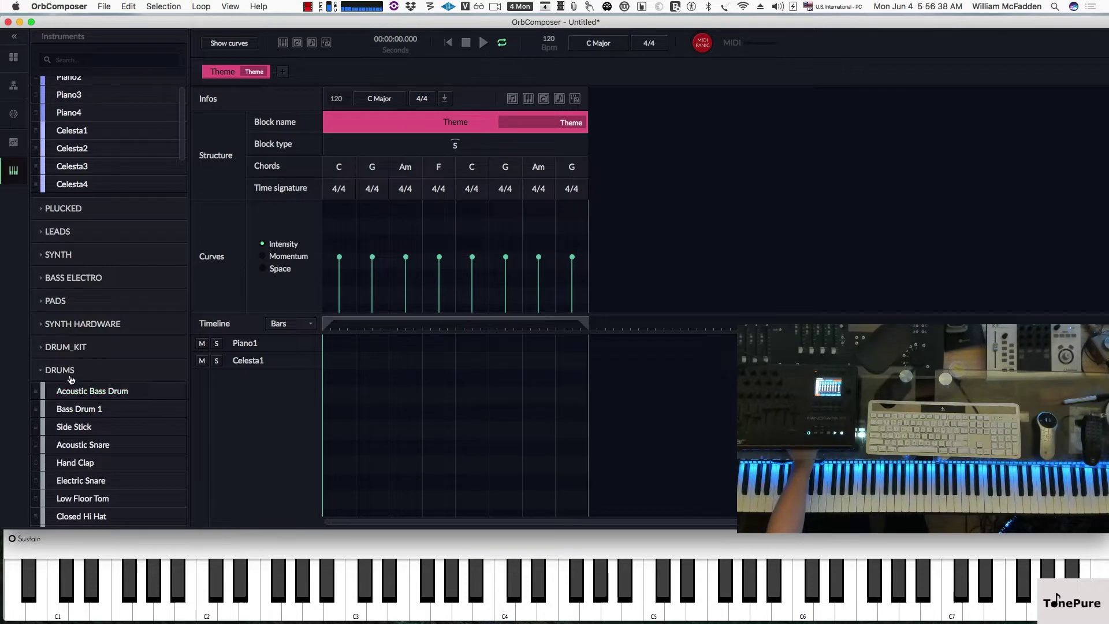
pyautogui.click(70, 377)
pyautogui.click(74, 395)
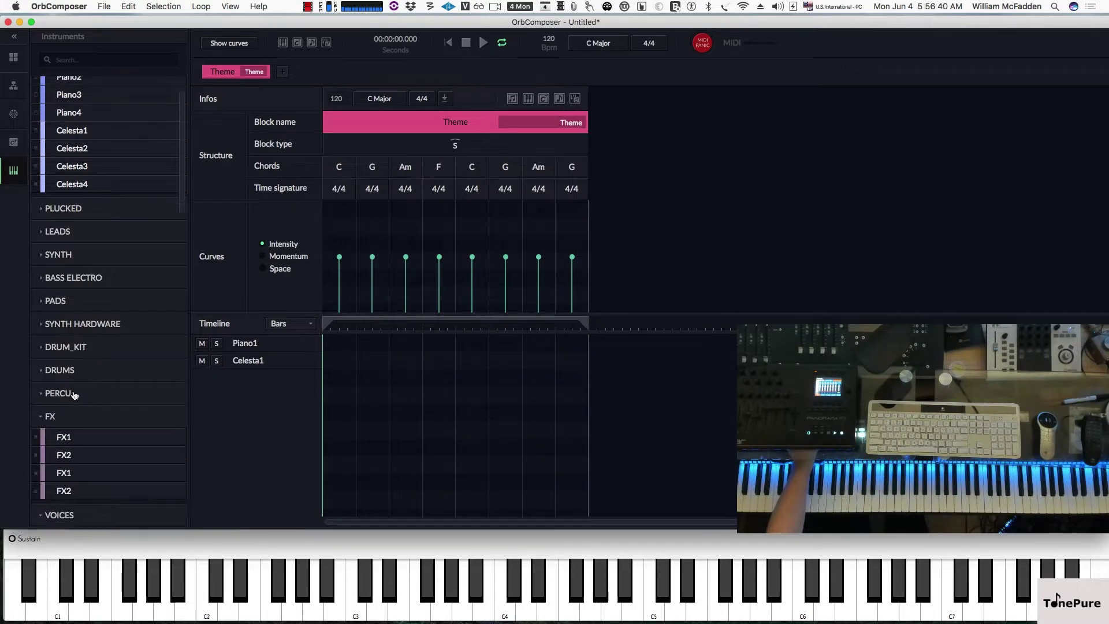
pyautogui.scroll(-2, 87, 379)
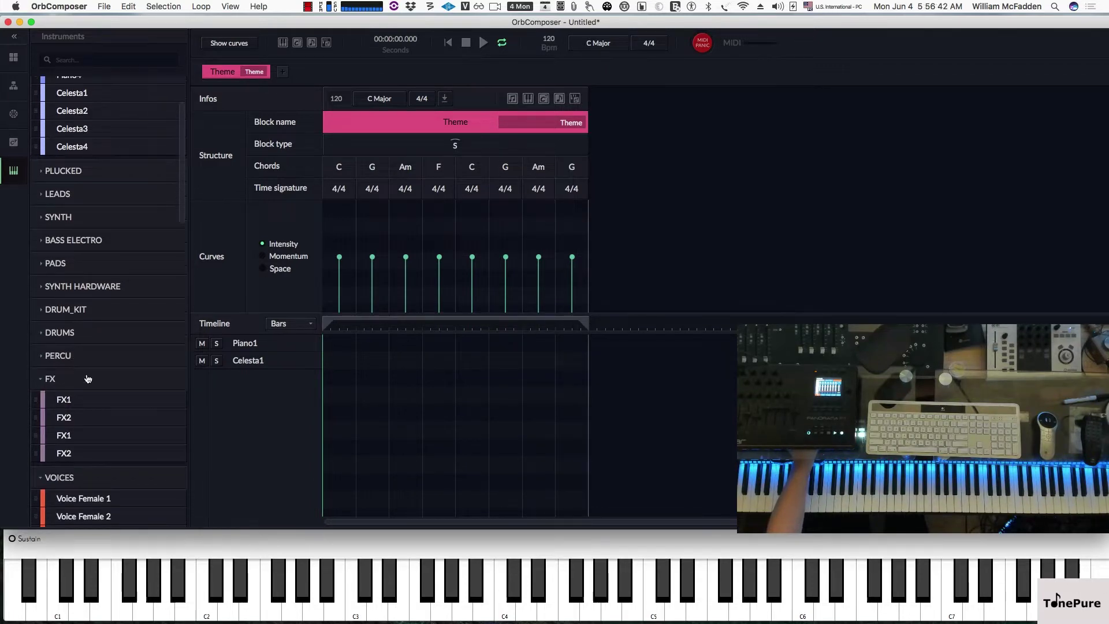
pyautogui.scroll(-2, 88, 378)
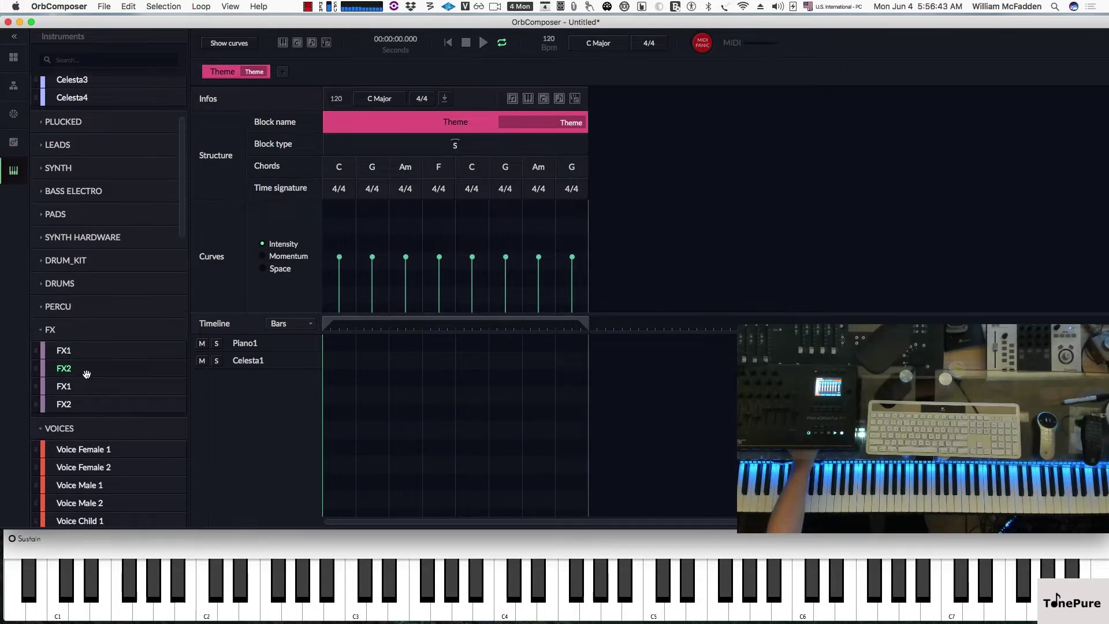
pyautogui.click(51, 330)
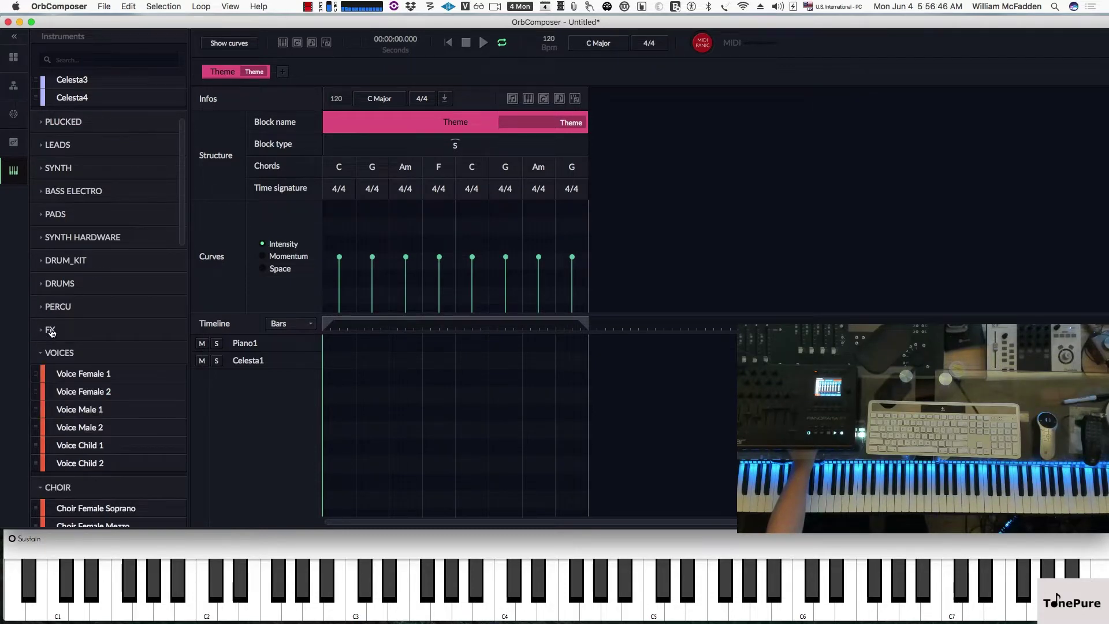
pyautogui.click(60, 353)
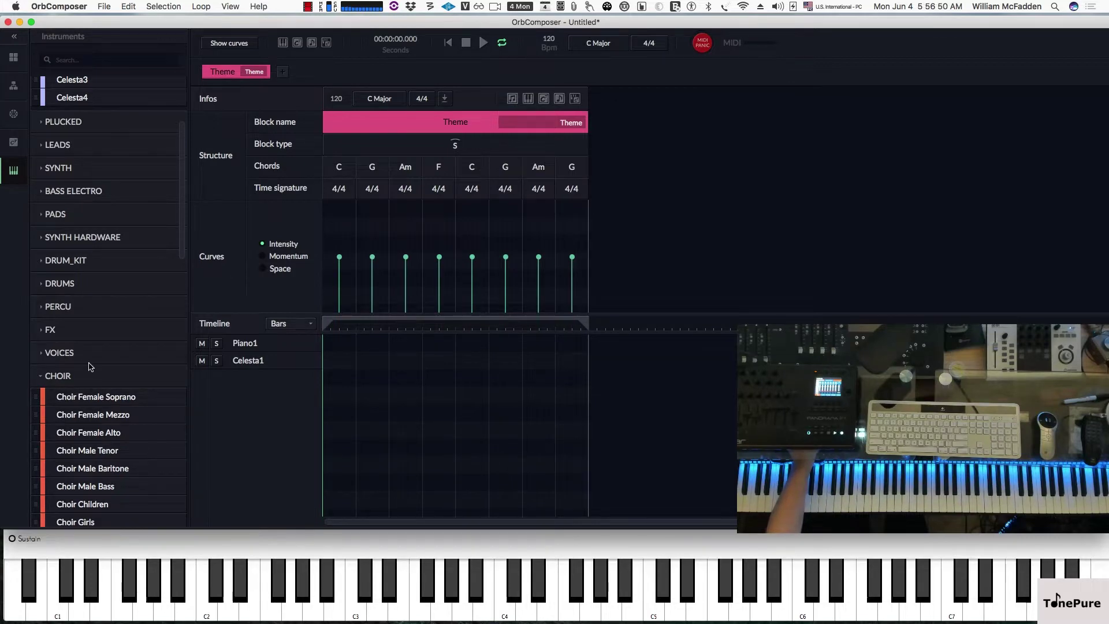
# Step: Add Choir Children and Celli as instrument tracks below Celesta1
pyautogui.scroll(-3, 90, 365)
pyautogui.scroll(-3, 90, 363)
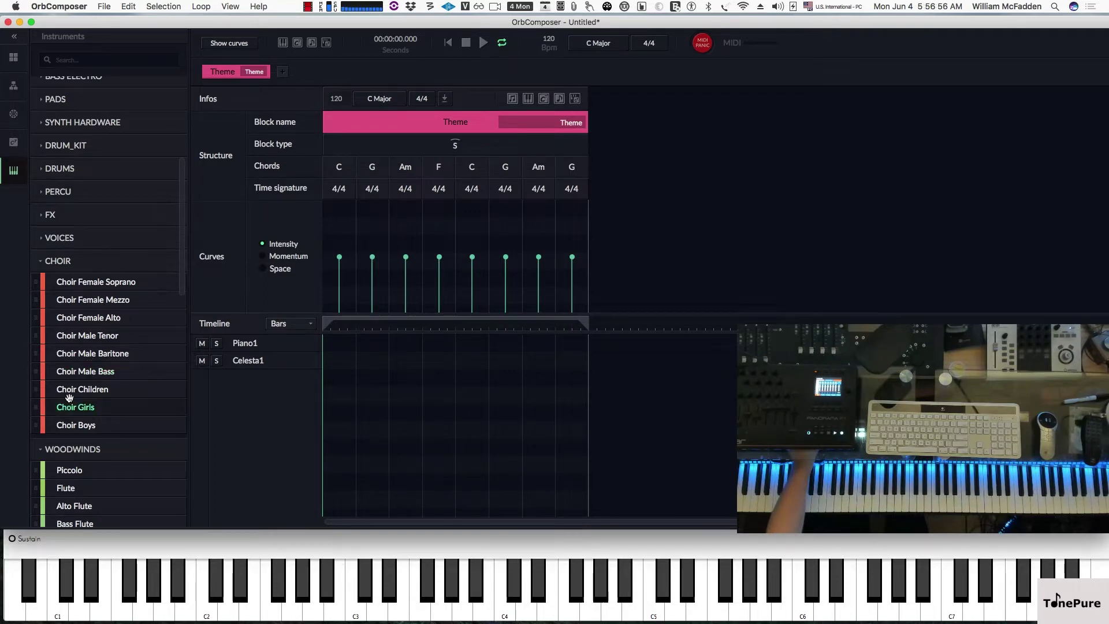
pyautogui.moveTo(68, 392); pyautogui.dragTo(243, 386)
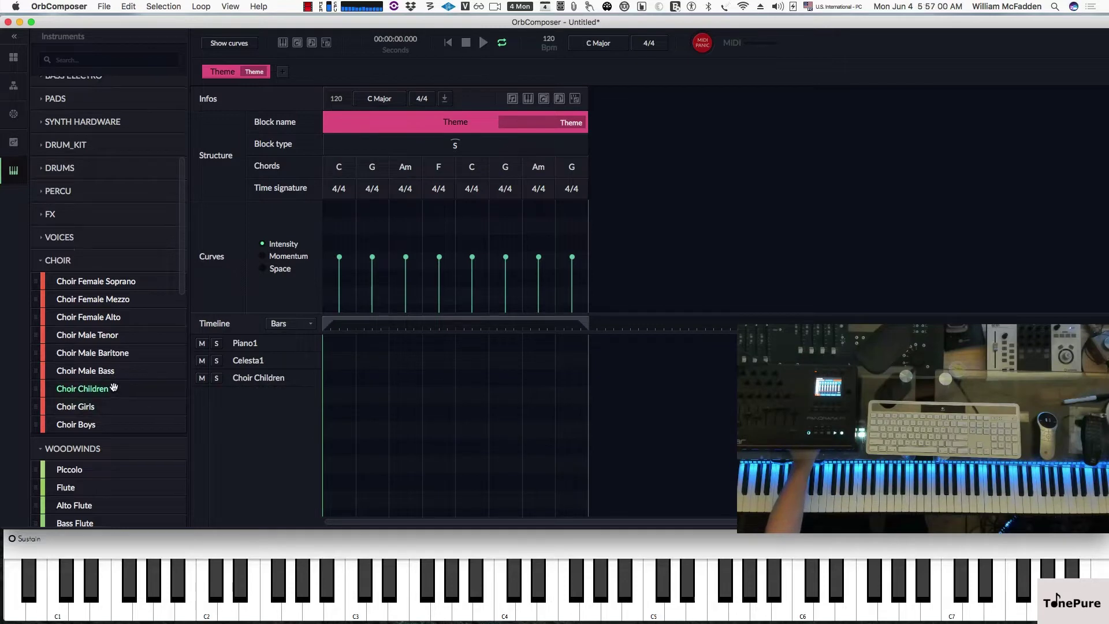
pyautogui.scroll(-10, 112, 387)
pyautogui.scroll(-5, 113, 387)
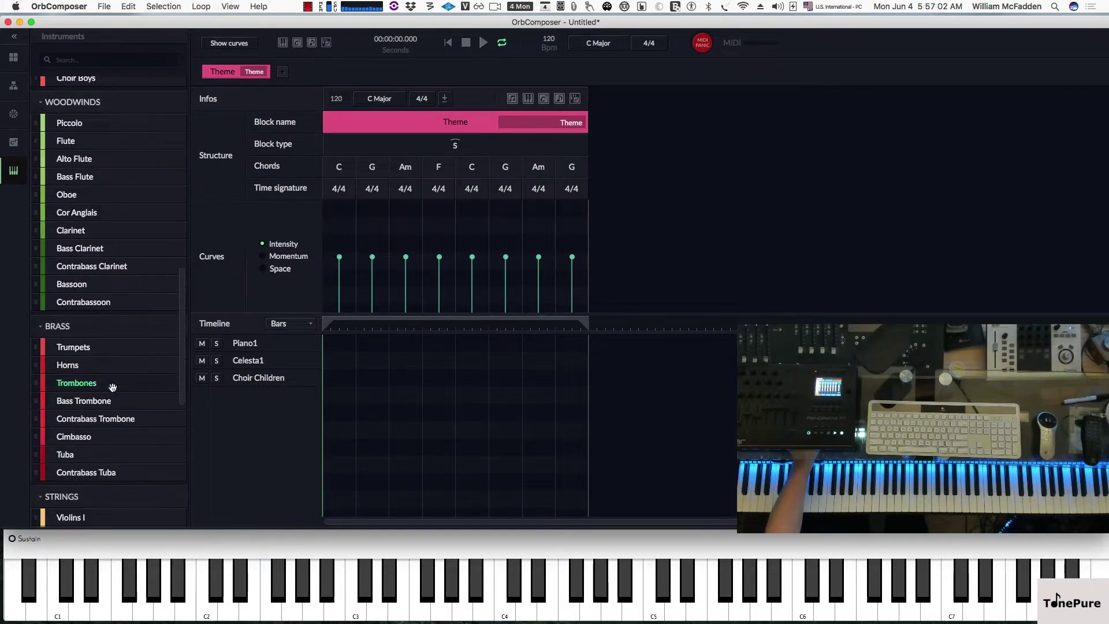
pyautogui.scroll(-9, 113, 386)
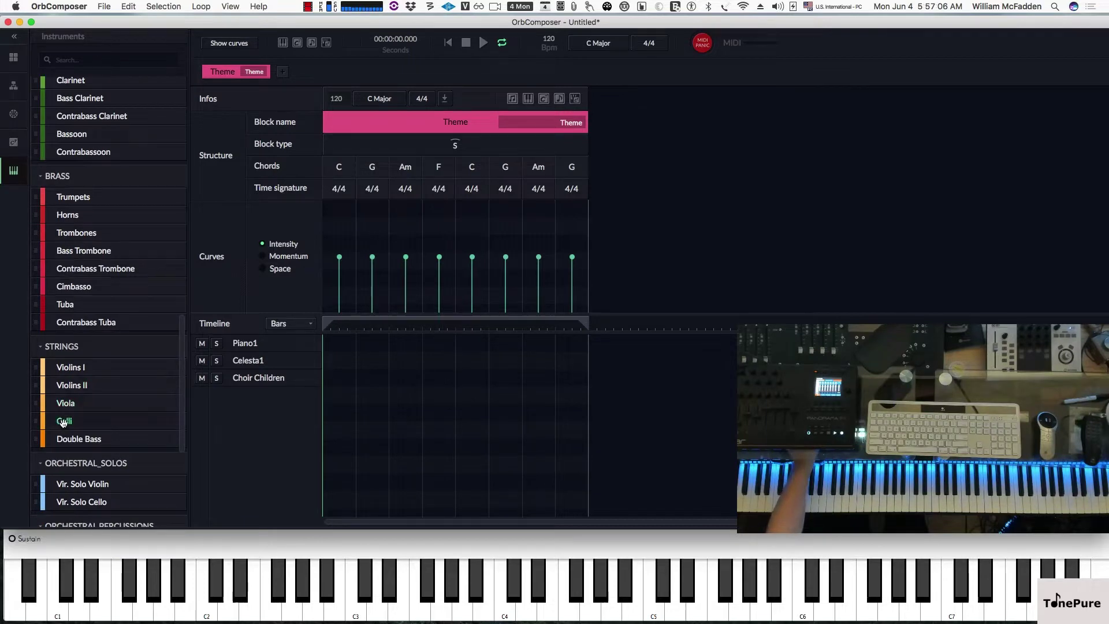
pyautogui.moveTo(107, 421); pyautogui.dragTo(252, 413)
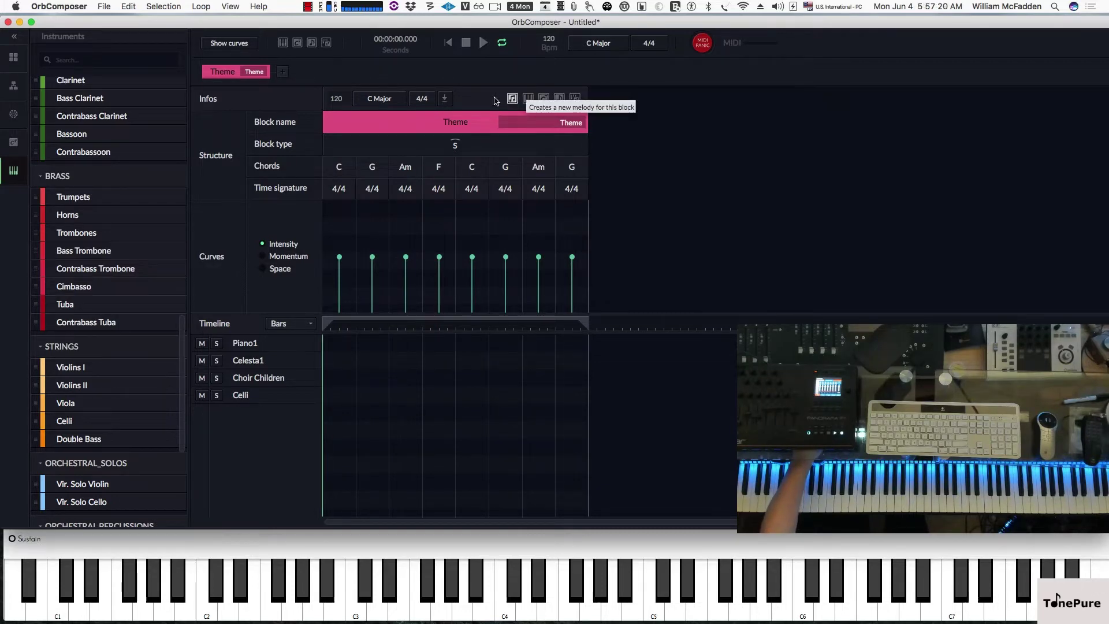
# Step: Set the Theme block's tempo to 60 BPM
pyautogui.doubleClick(333, 99)
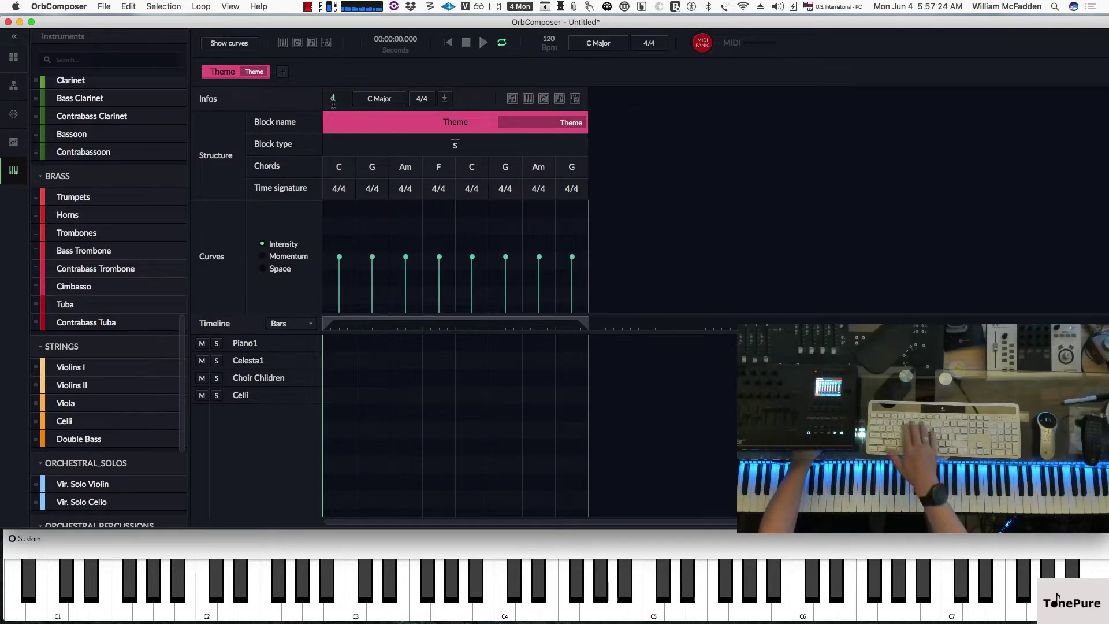
pyautogui.write('60')
pyautogui.press('Return')
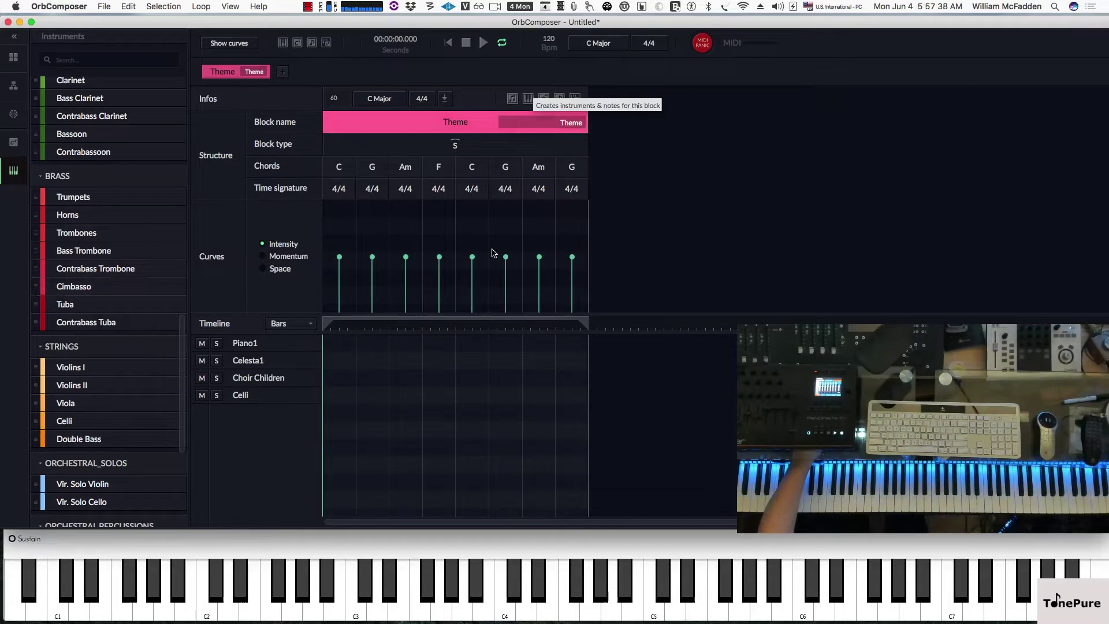
# Step: Create a clip on the Piano1 track in the Theme block and set its role to Melody
pyautogui.click(389, 345)
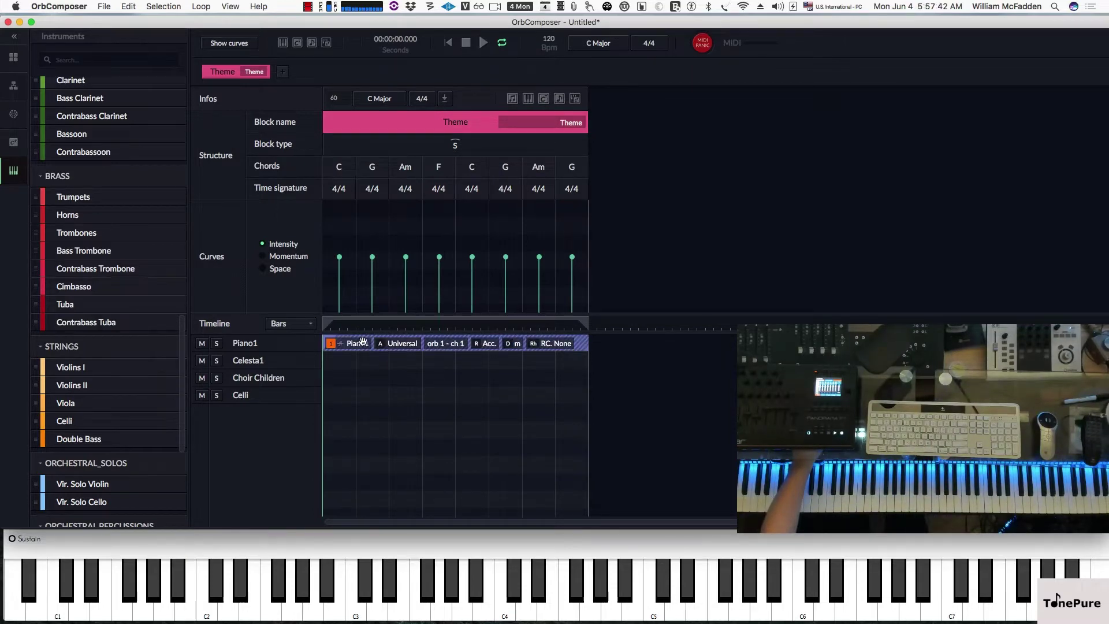
pyautogui.click(491, 346)
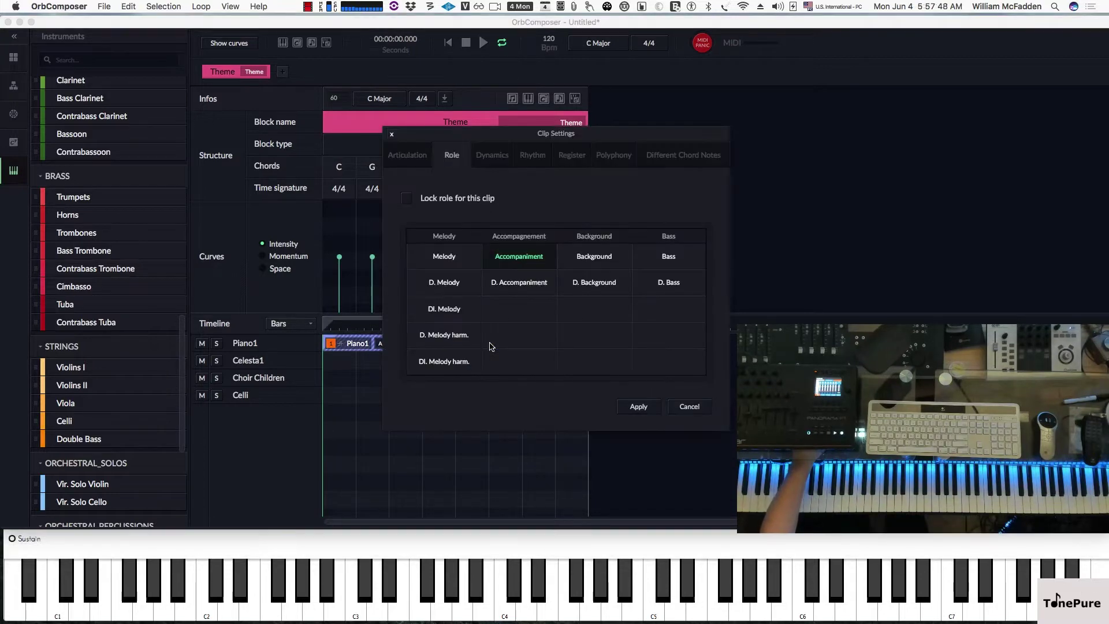
pyautogui.click(449, 257)
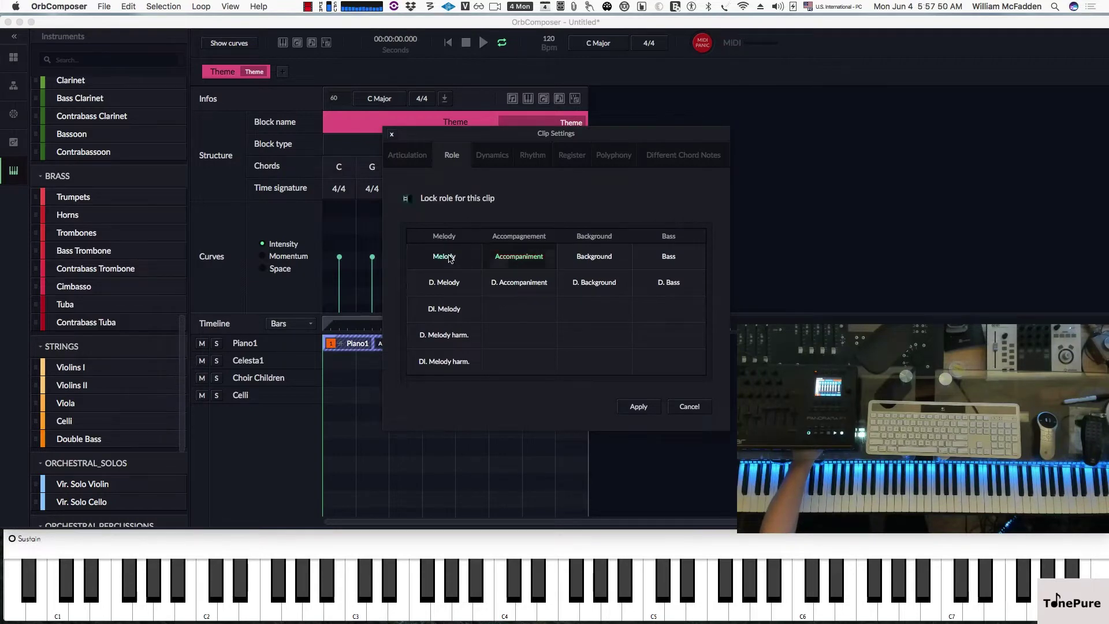
pyautogui.click(639, 406)
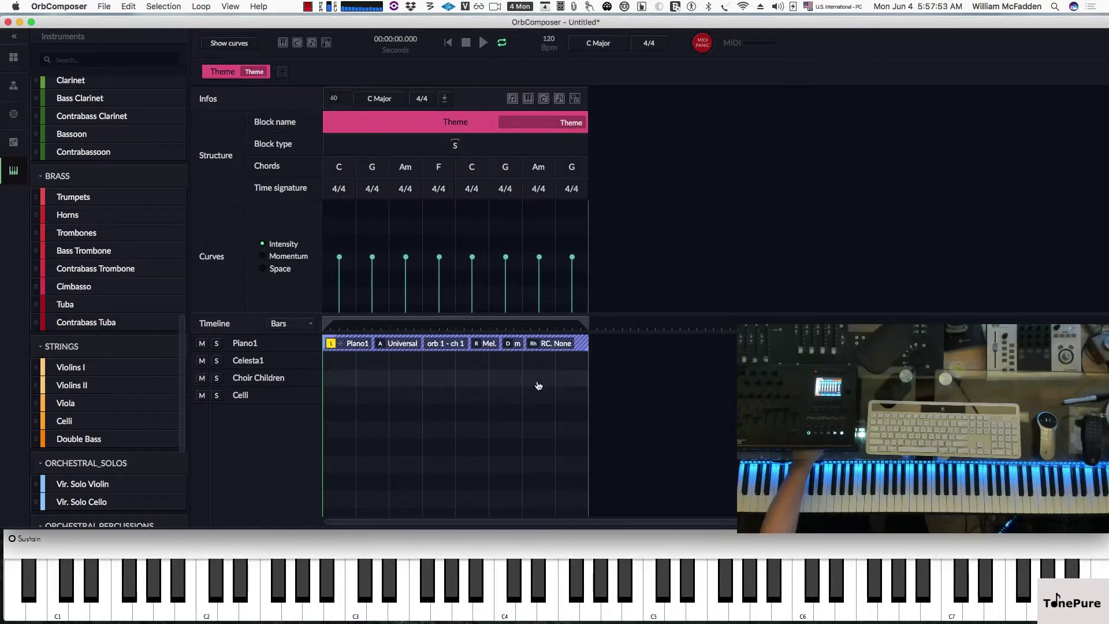
# Step: Create clips on the Celesta1 and Choir Children tracks, and set the Choir Children clip's role to Background
pyautogui.click(402, 363)
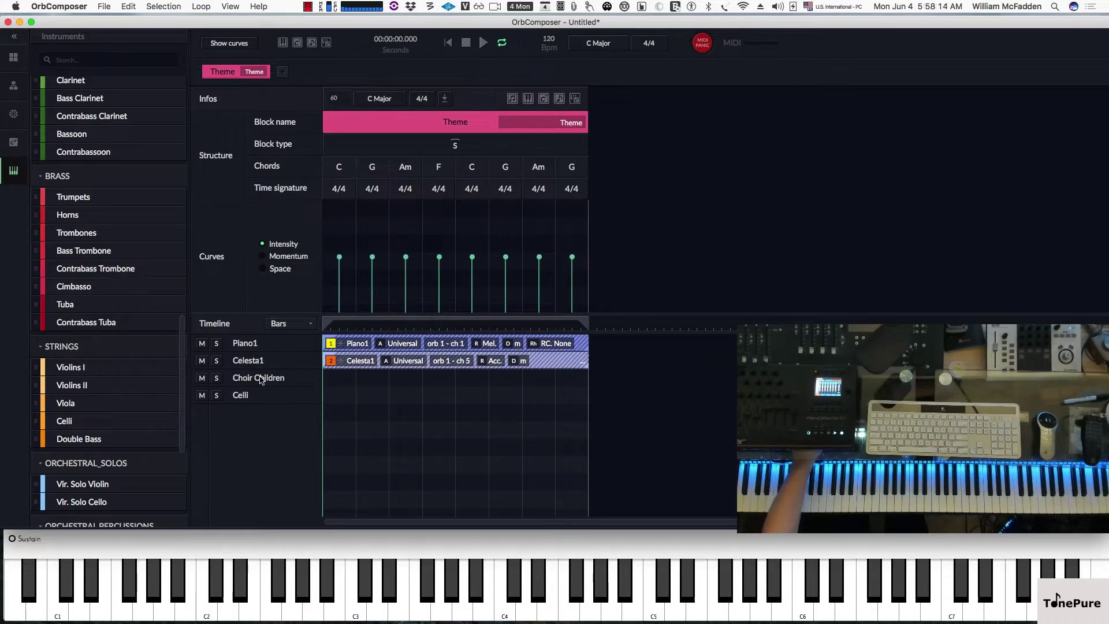
pyautogui.click(340, 381)
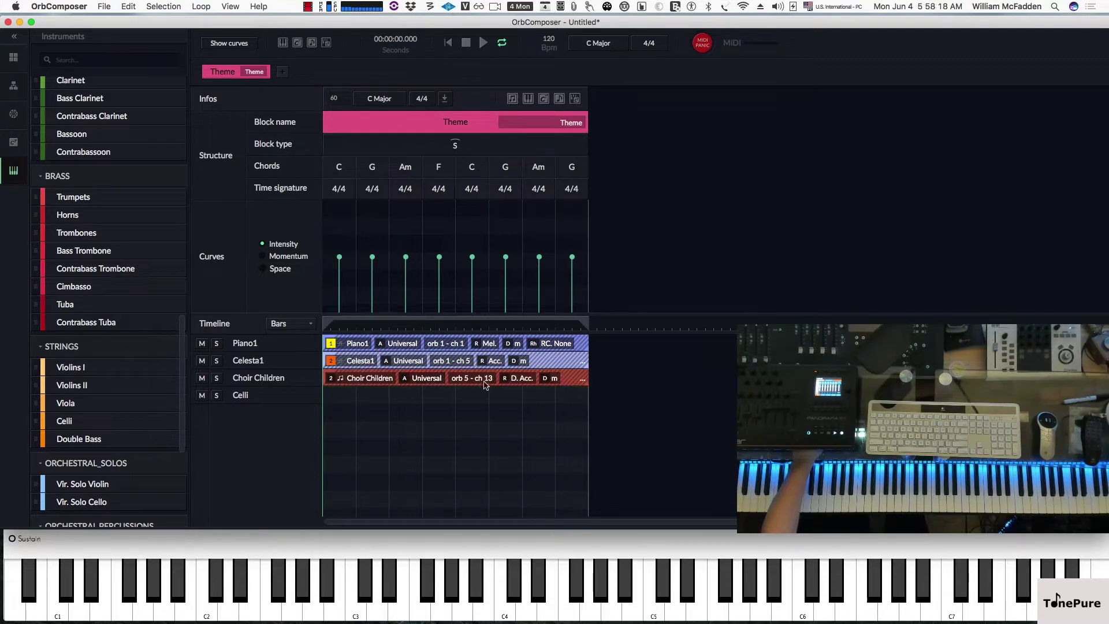
pyautogui.click(517, 379)
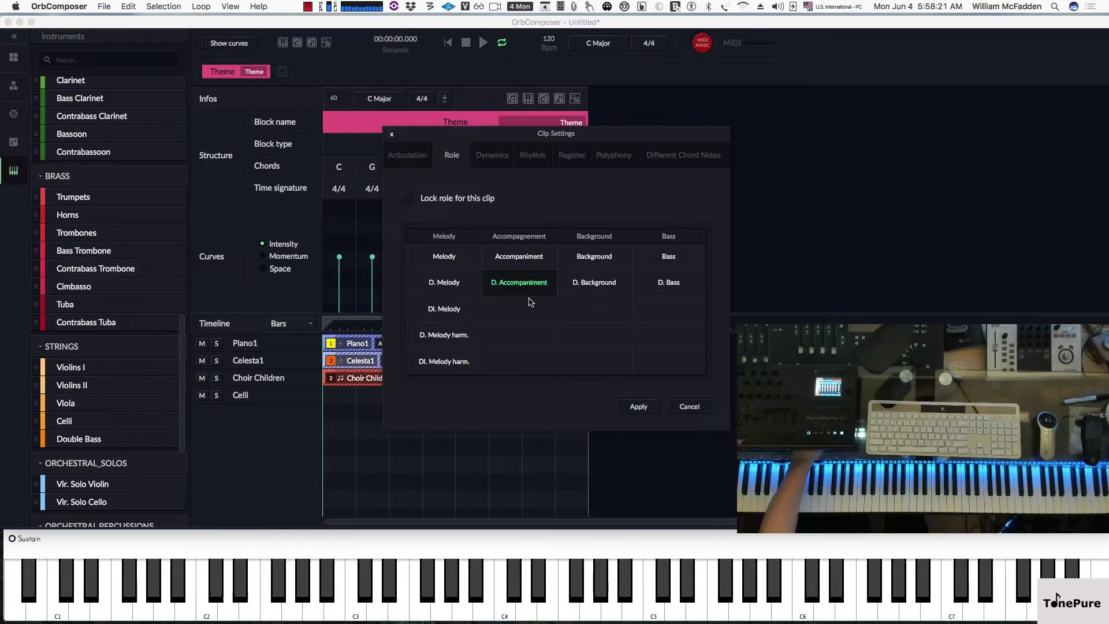
pyautogui.click(588, 262)
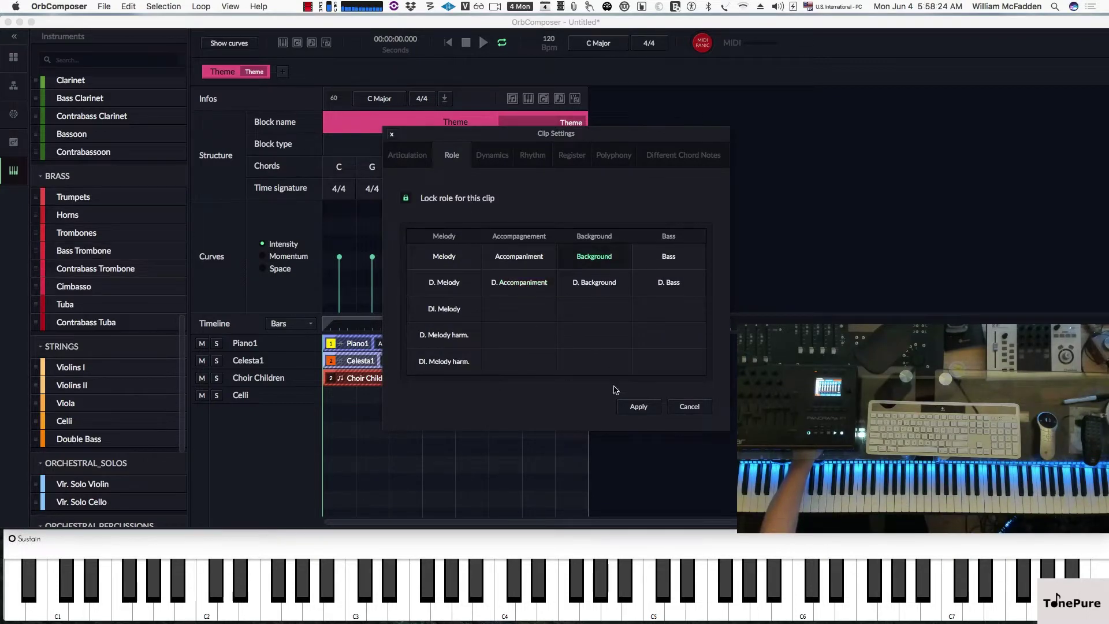
pyautogui.click(638, 408)
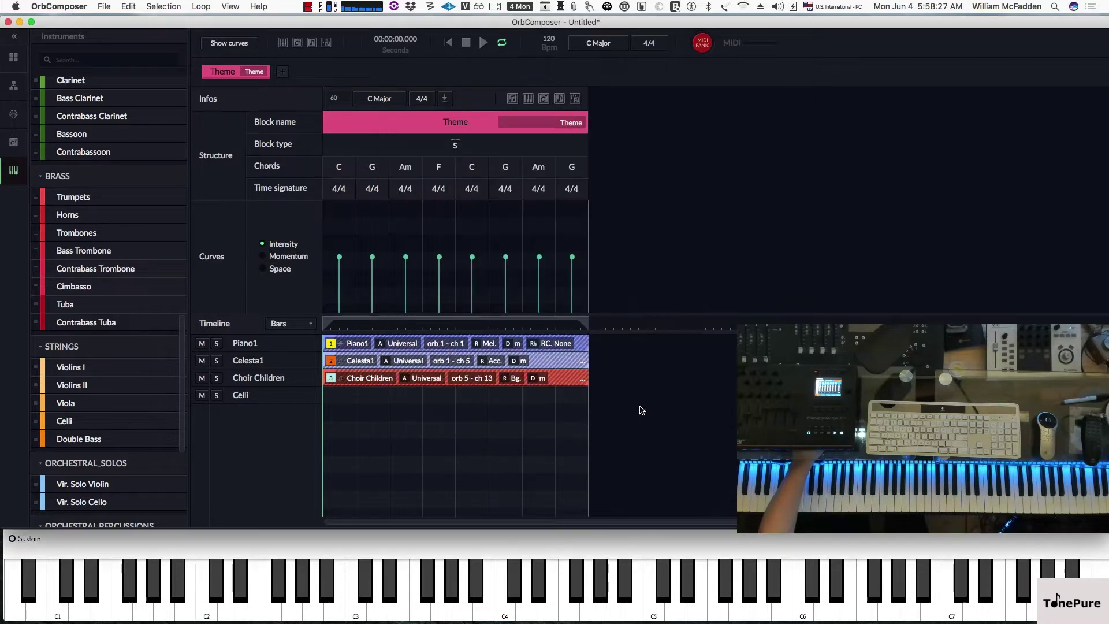
# Step: Set the polyphony of the Choir Children clip to Pol. 3
pyautogui.doubleClick(498, 381)
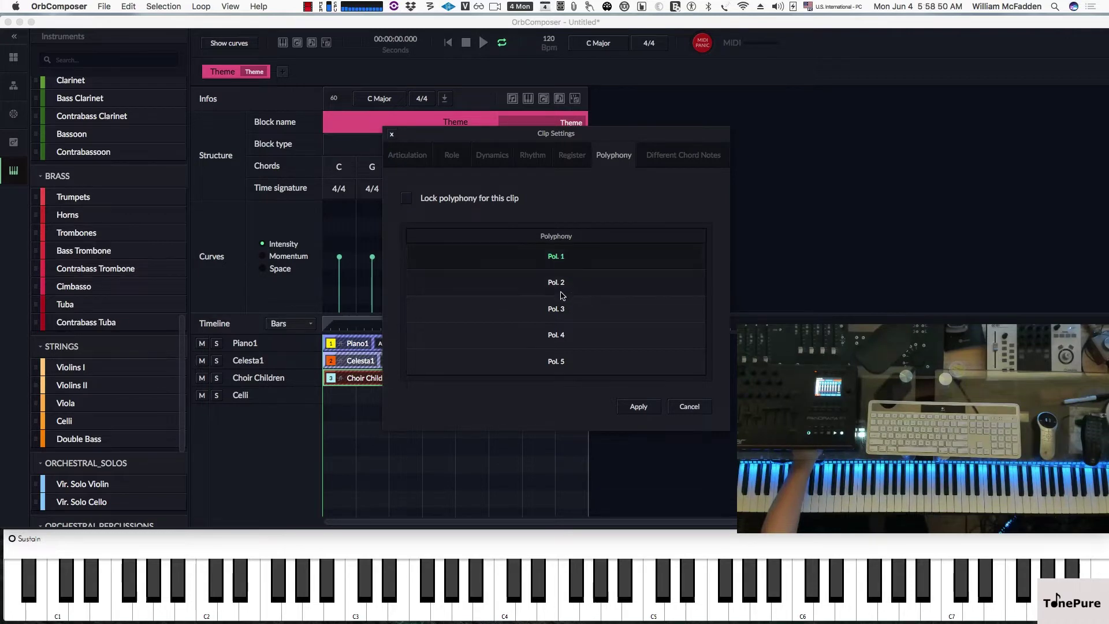
pyautogui.click(556, 310)
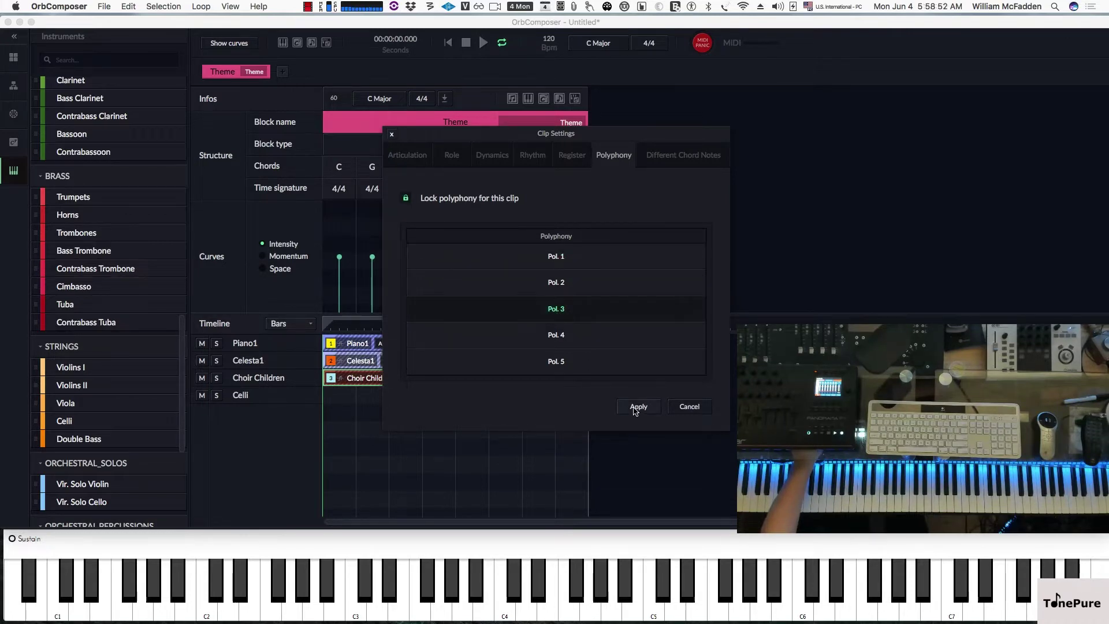
pyautogui.click(637, 406)
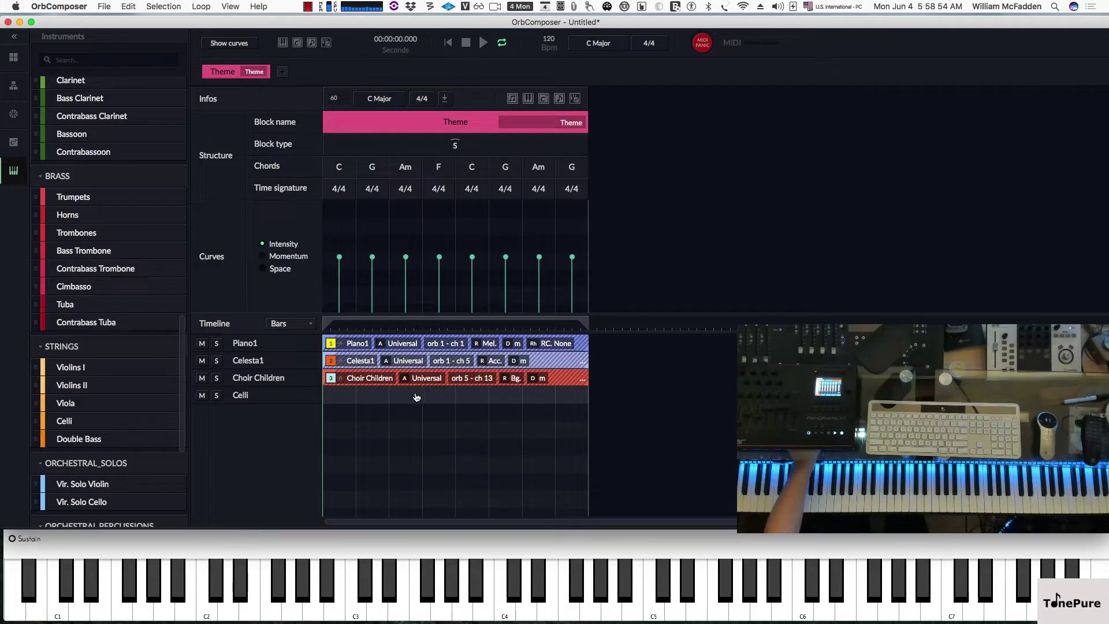
# Step: Create a clip on the Celli track in the Theme block and set its role to Bass
pyautogui.click(435, 393)
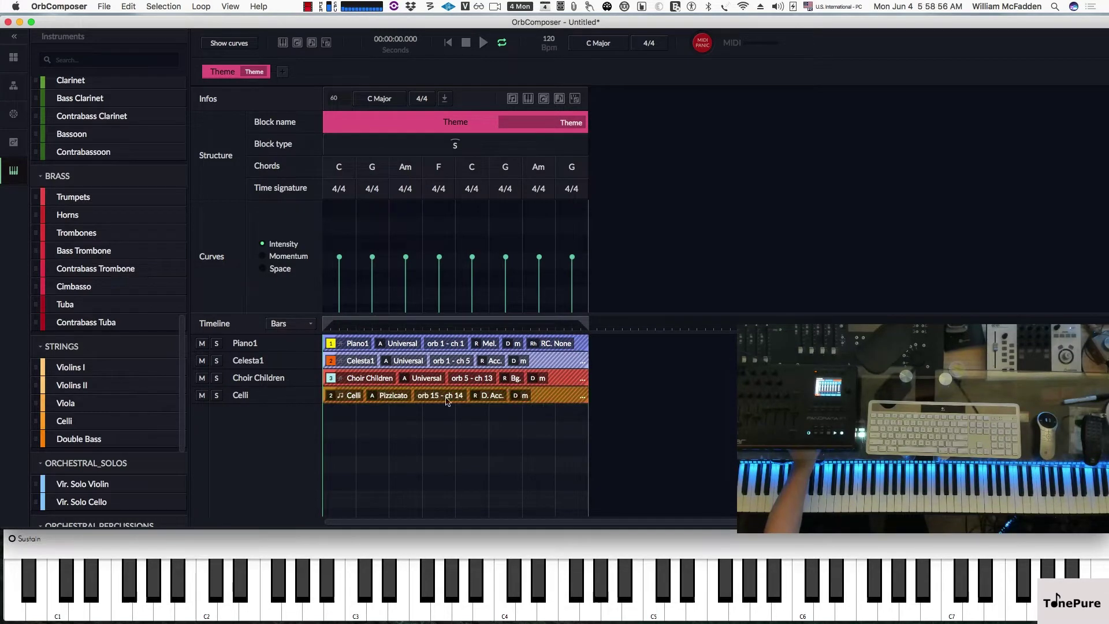
pyautogui.click(488, 397)
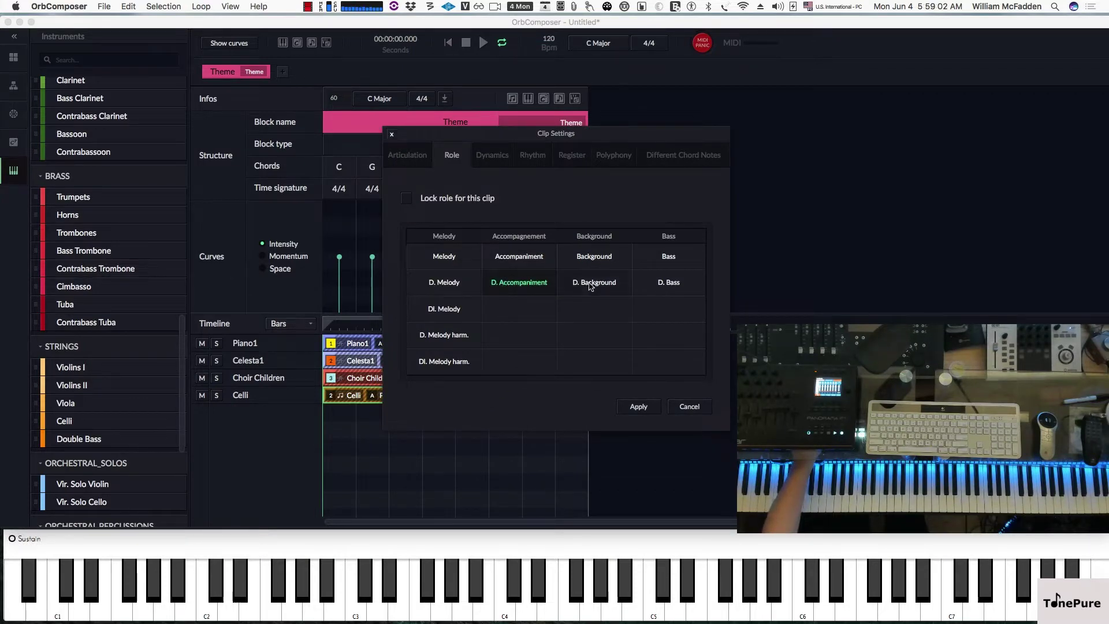
pyautogui.click(665, 258)
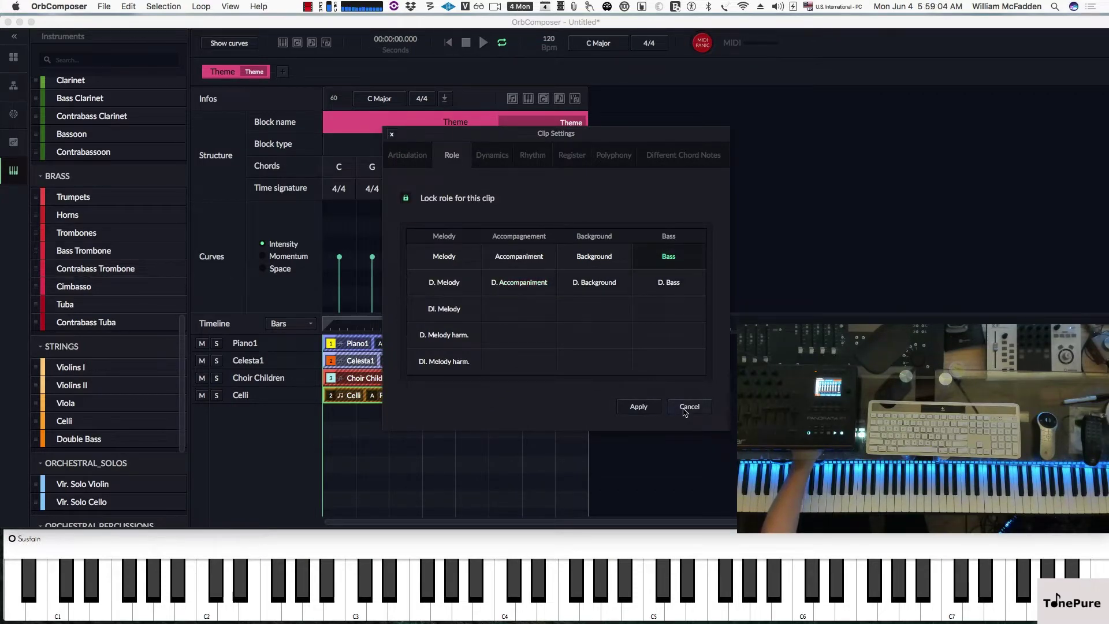
pyautogui.click(631, 408)
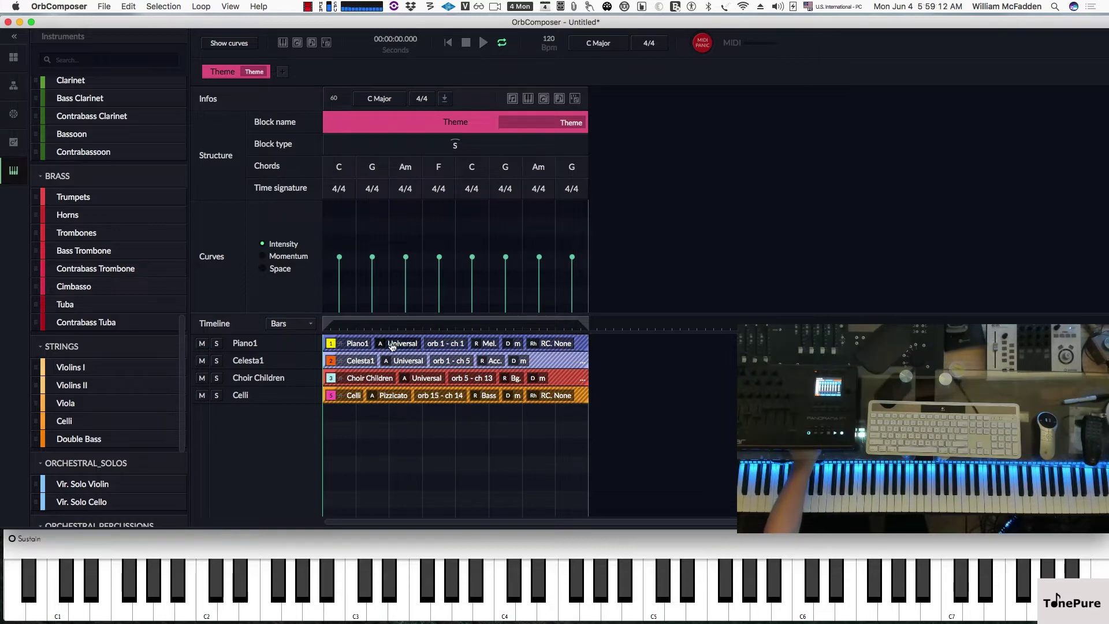
# Step: Play the Theme block, then restart playback from the beginning with Celesta1 soloed
pyautogui.click(482, 43)
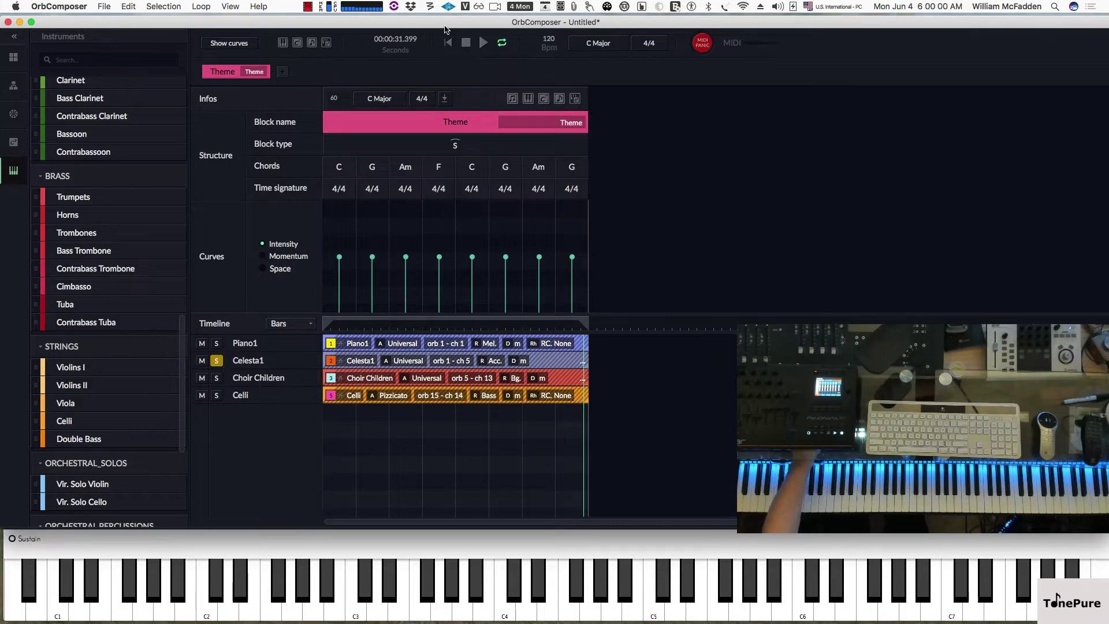
pyautogui.click(468, 43)
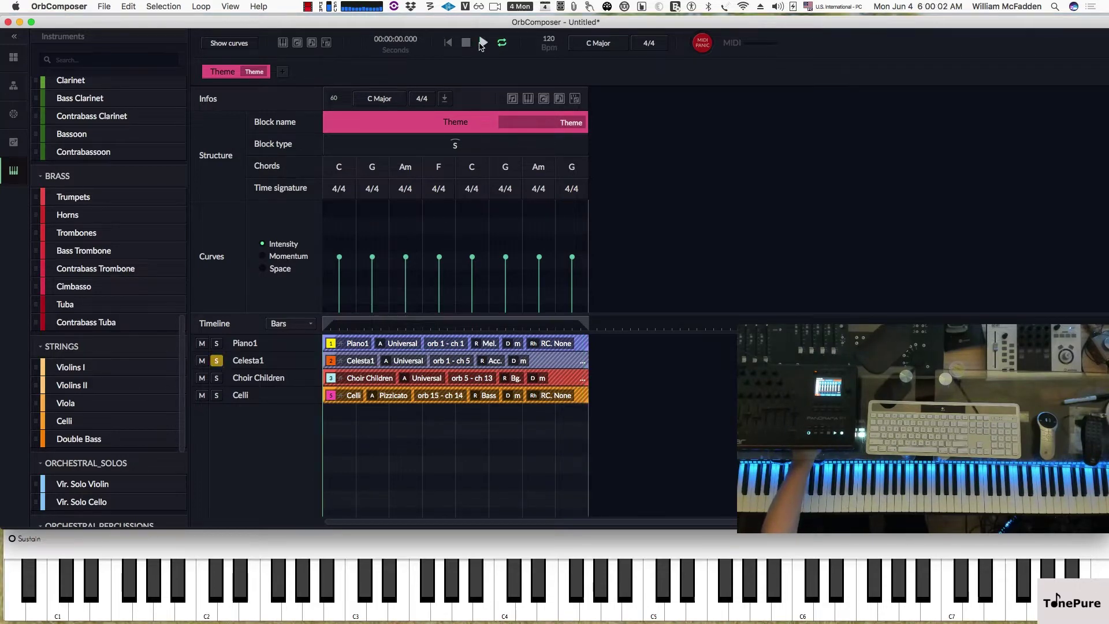
pyautogui.click(482, 44)
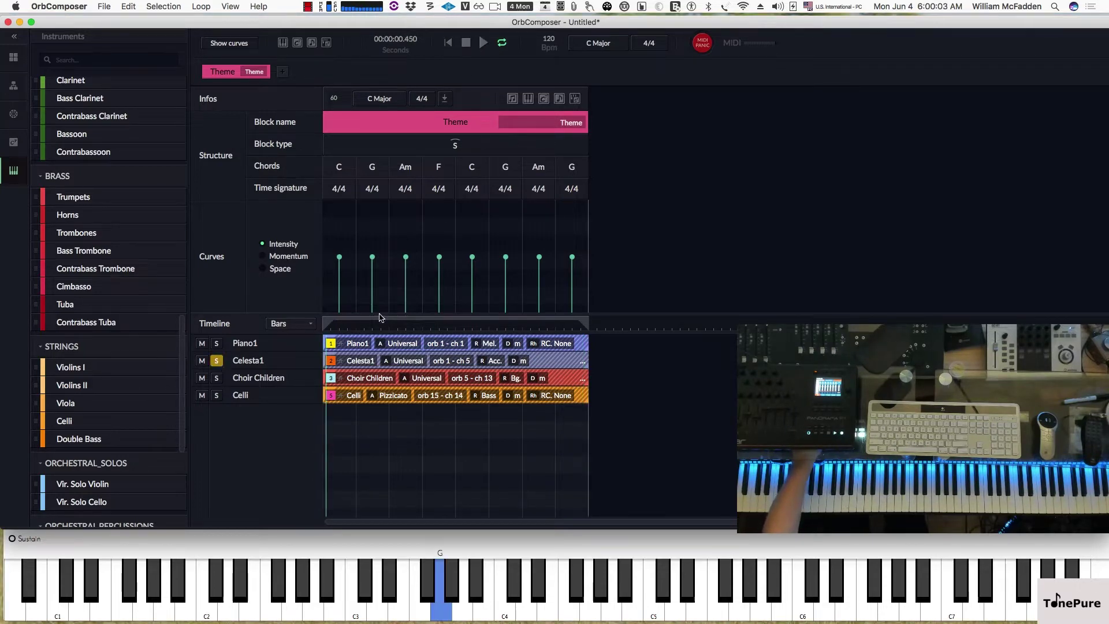
# Step: Set the Celesta1 clip's dynamics to straight f
pyautogui.click(516, 361)
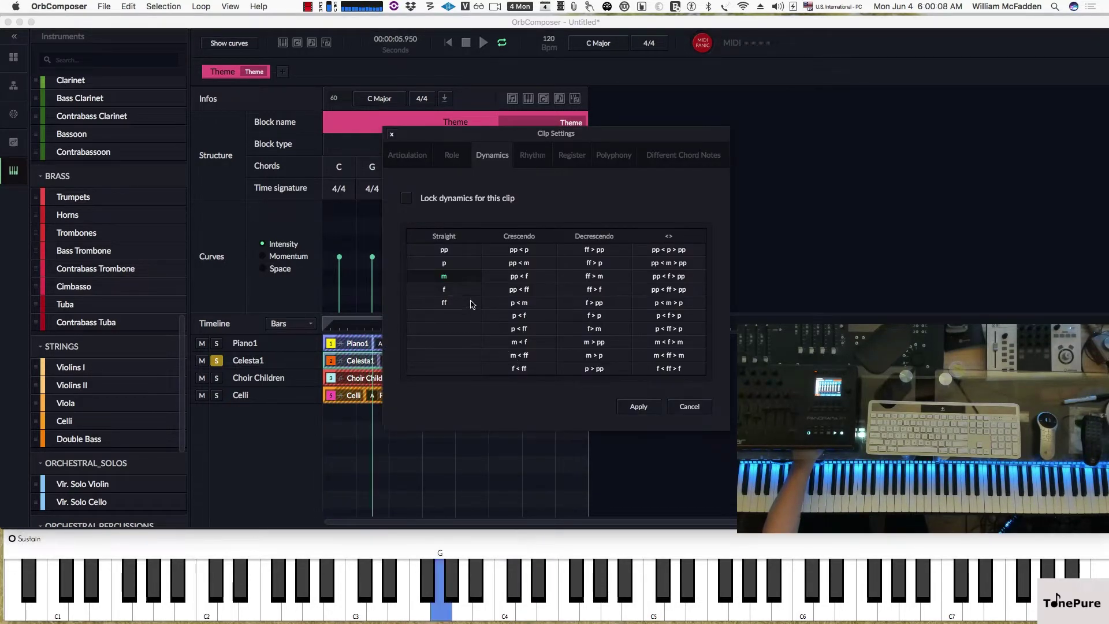
pyautogui.click(450, 292)
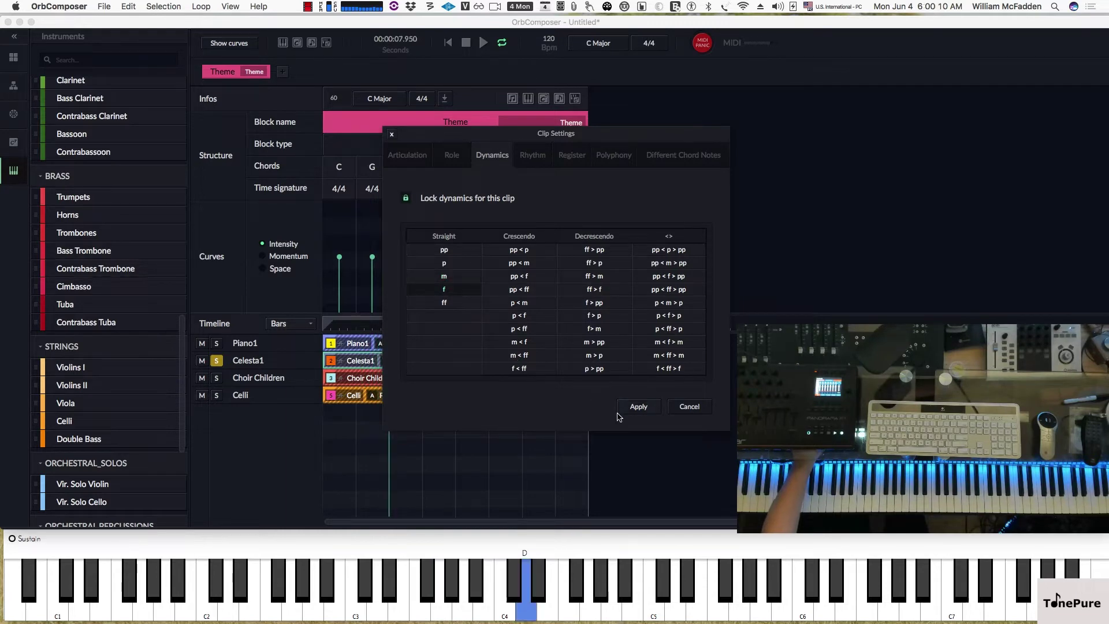
pyautogui.click(636, 404)
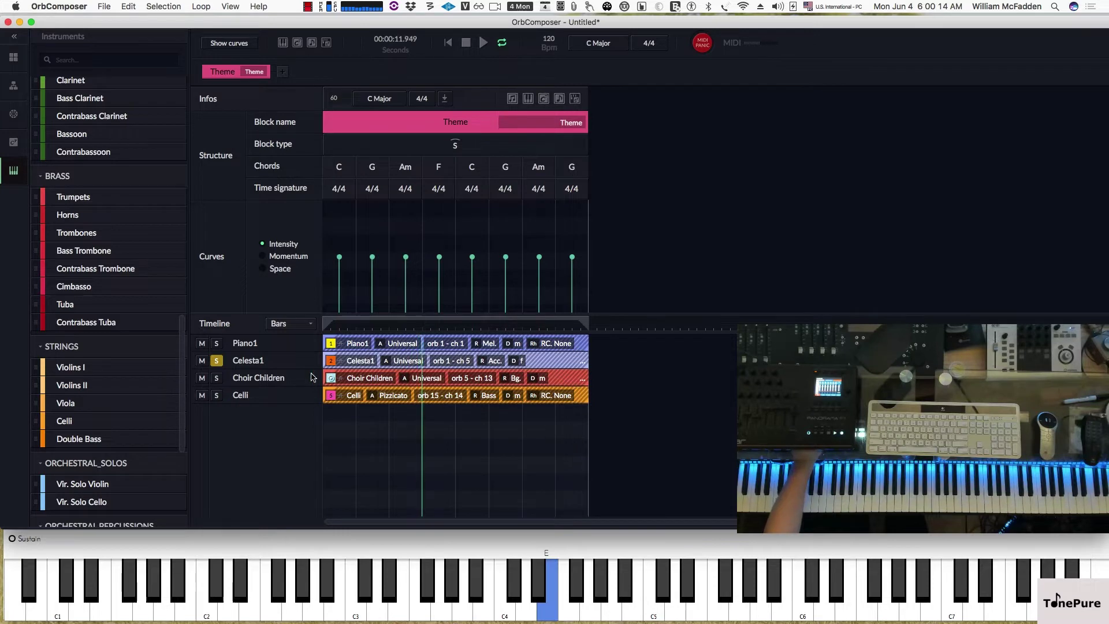
# Step: Solo the Choir Children and Celli tracks in turn, and set the Celli clip's articulation to Long
pyautogui.click(217, 377)
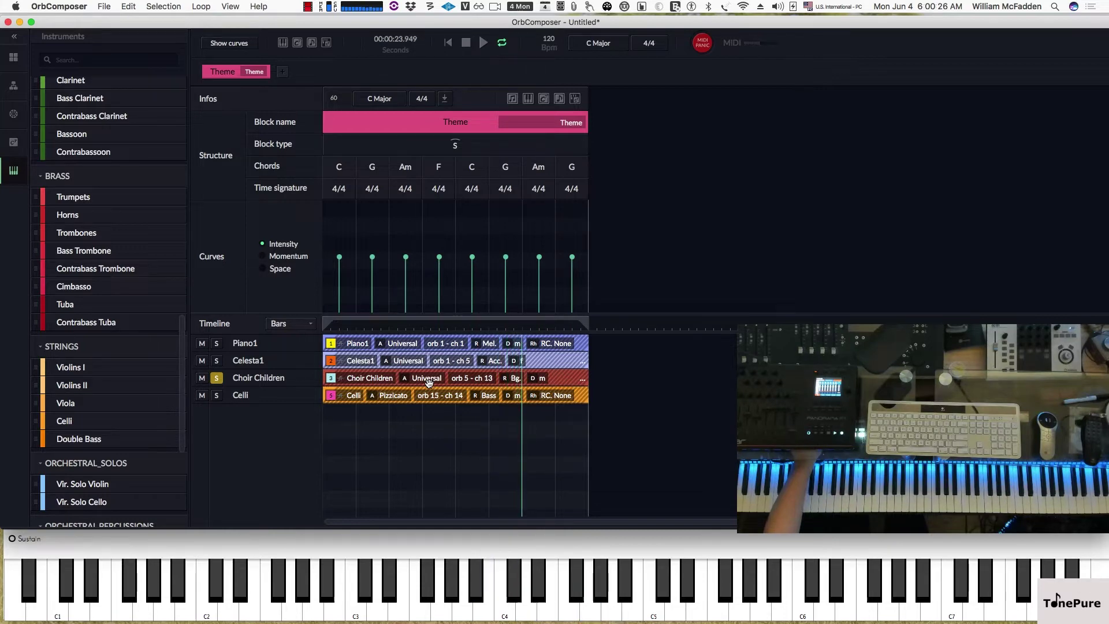
pyautogui.click(217, 395)
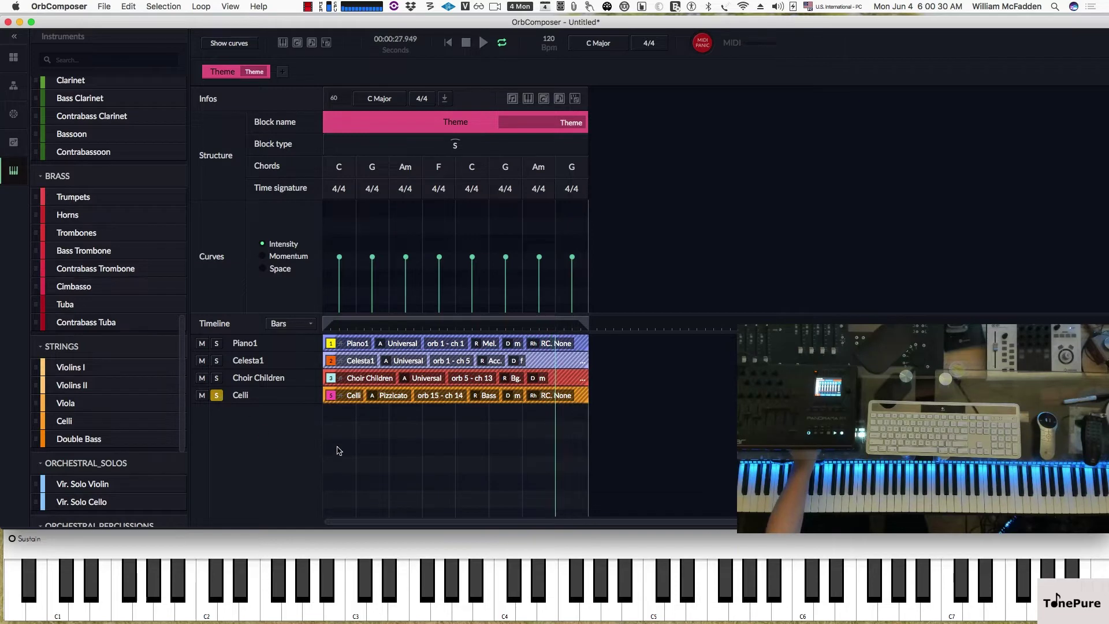
pyautogui.click(394, 396)
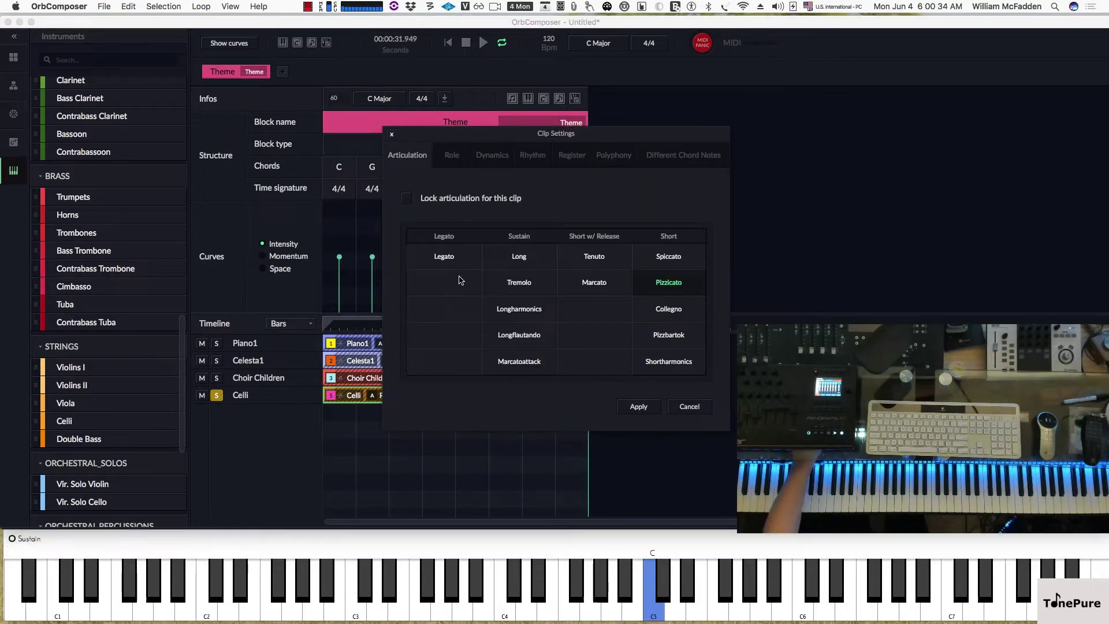
pyautogui.click(518, 265)
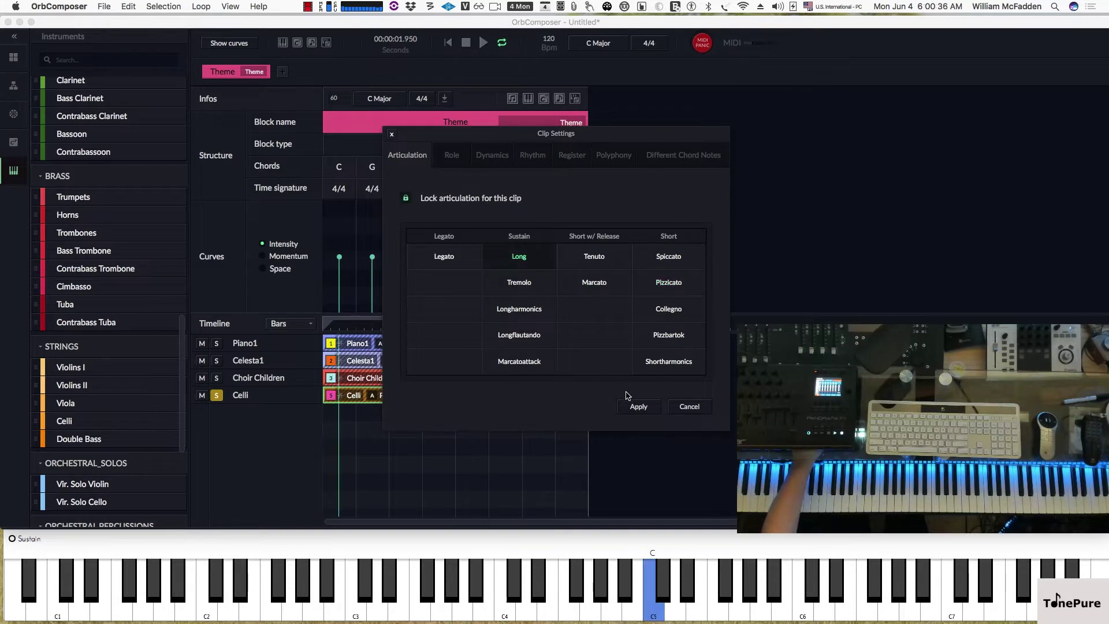
pyautogui.click(637, 406)
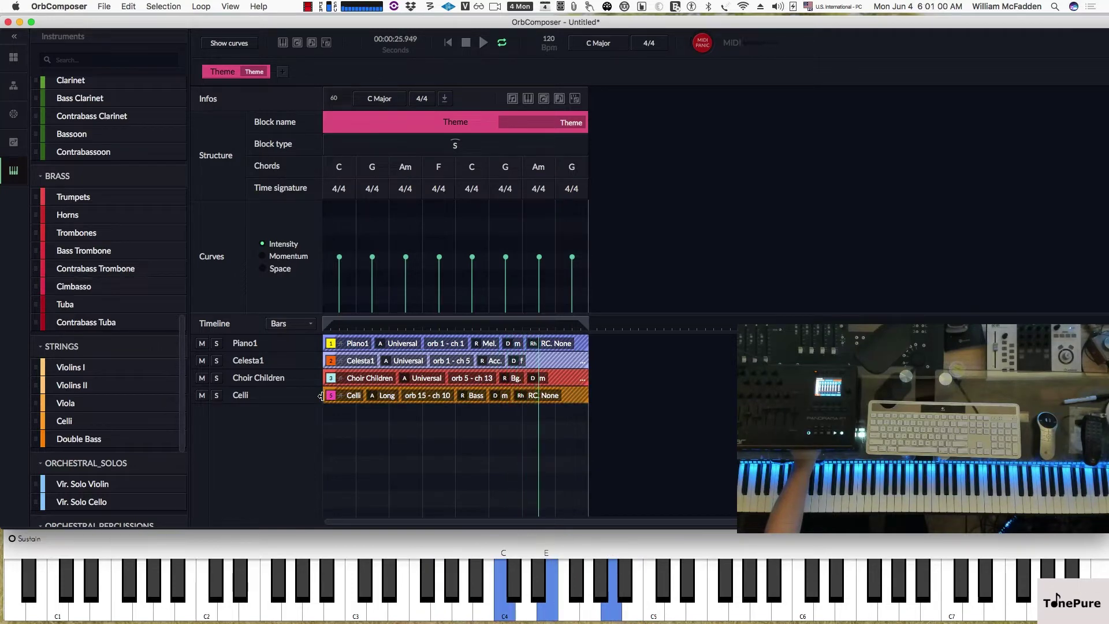
# Step: Solo the Celli track and set its clip's register to Low
pyautogui.click(216, 394)
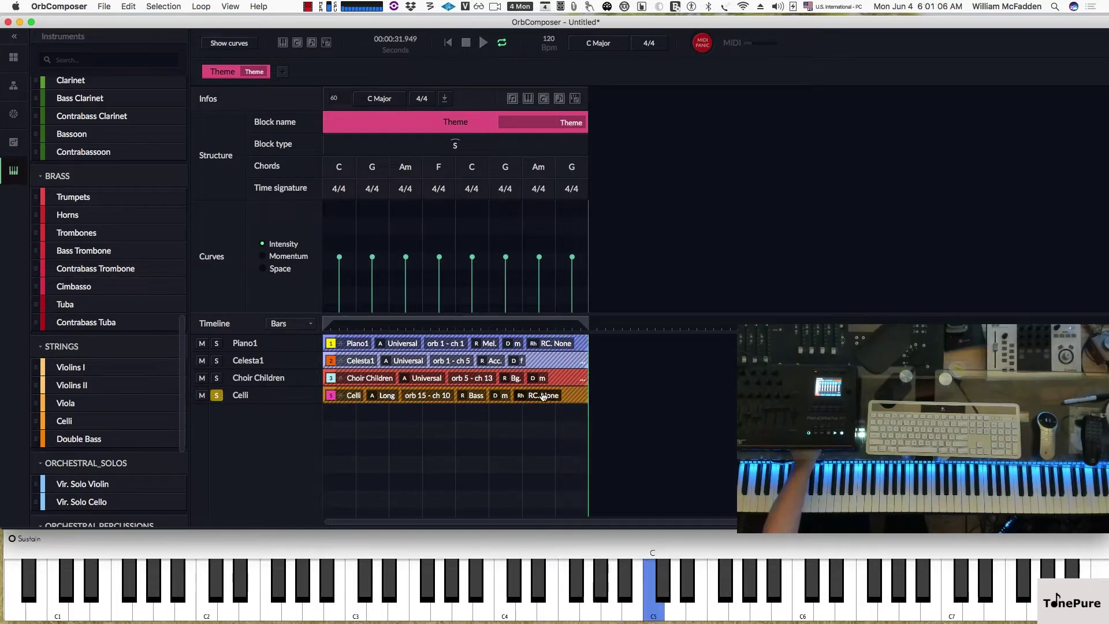
pyautogui.click(475, 395)
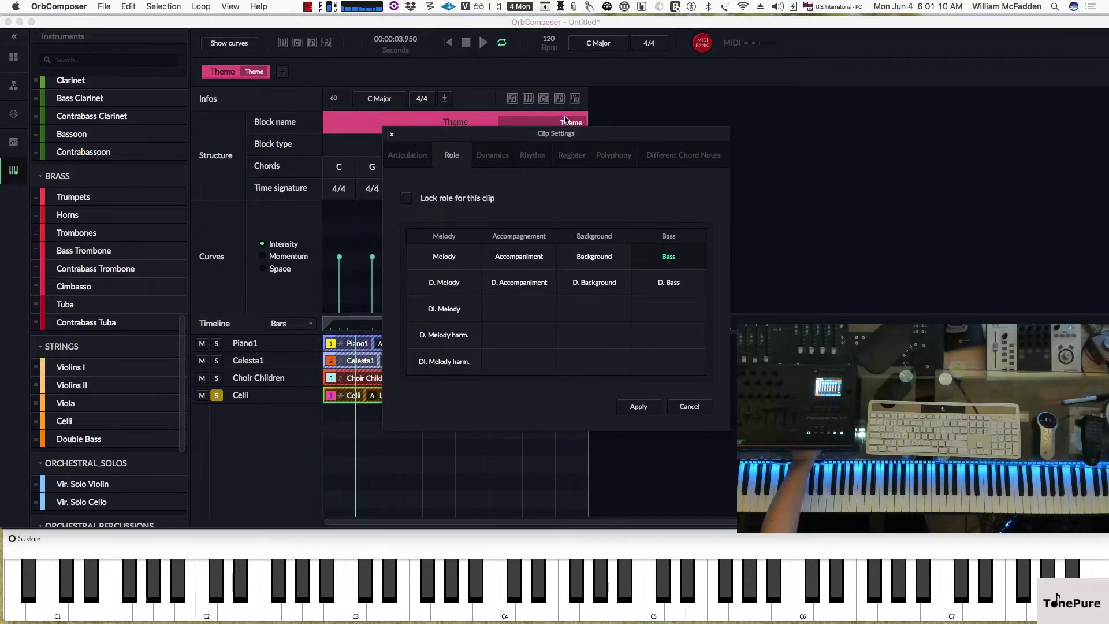
pyautogui.click(571, 156)
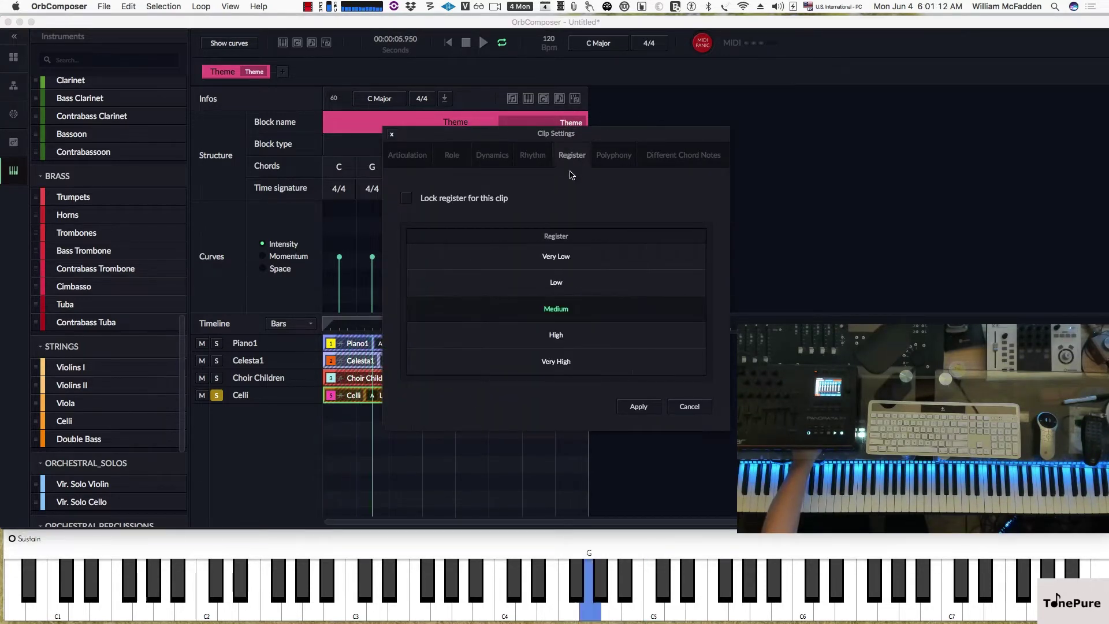
pyautogui.click(556, 282)
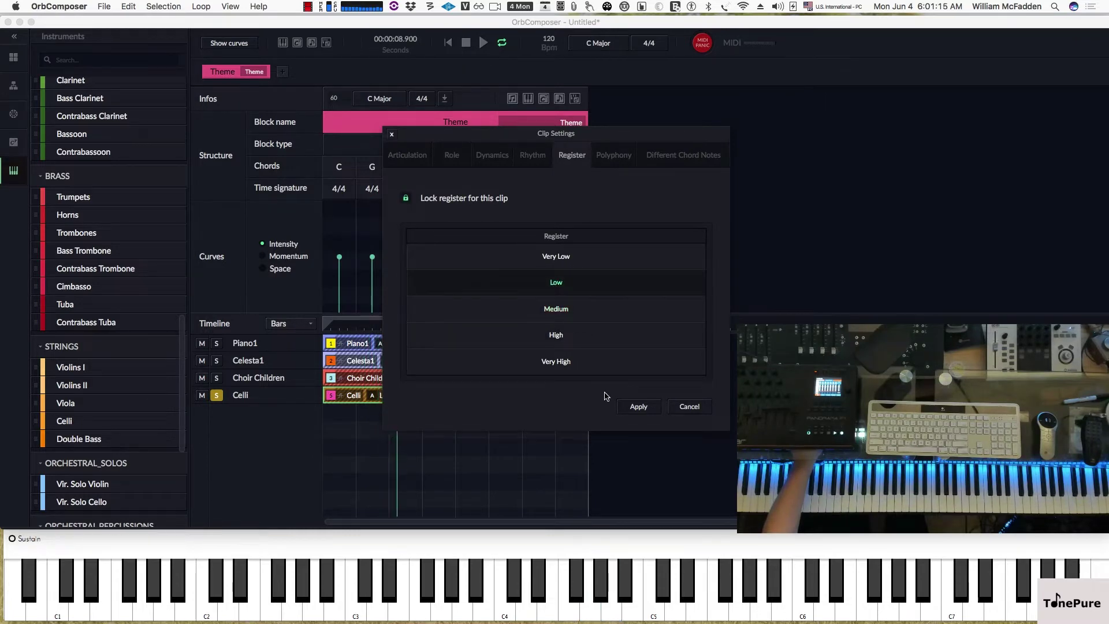
pyautogui.click(639, 408)
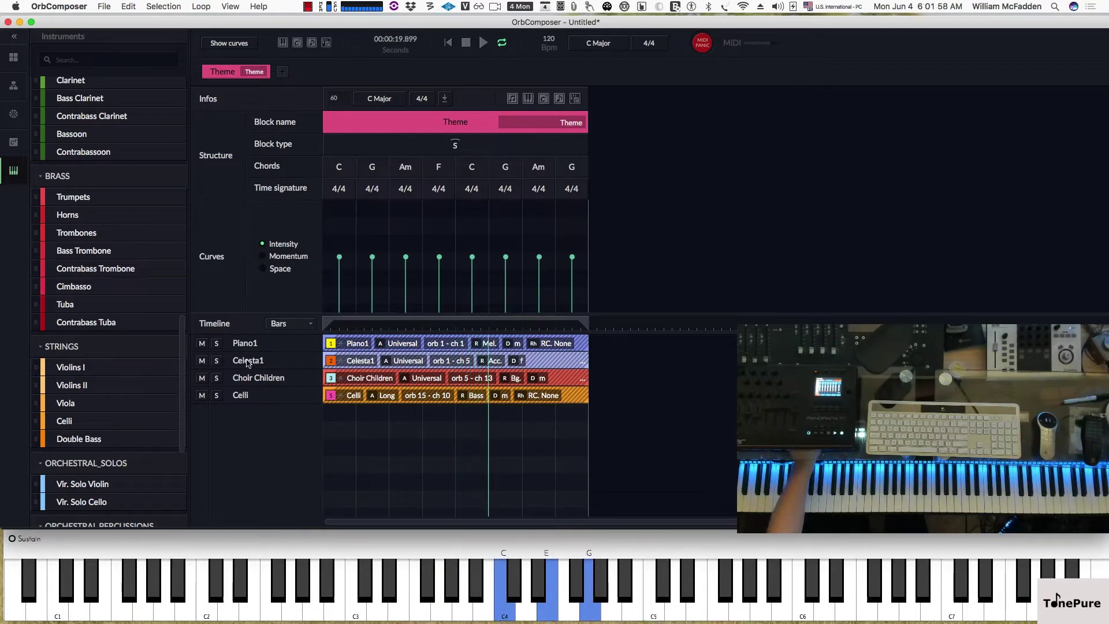
# Step: Raise the Celesta1 clip's dynamics to straight ff
pyautogui.click(494, 362)
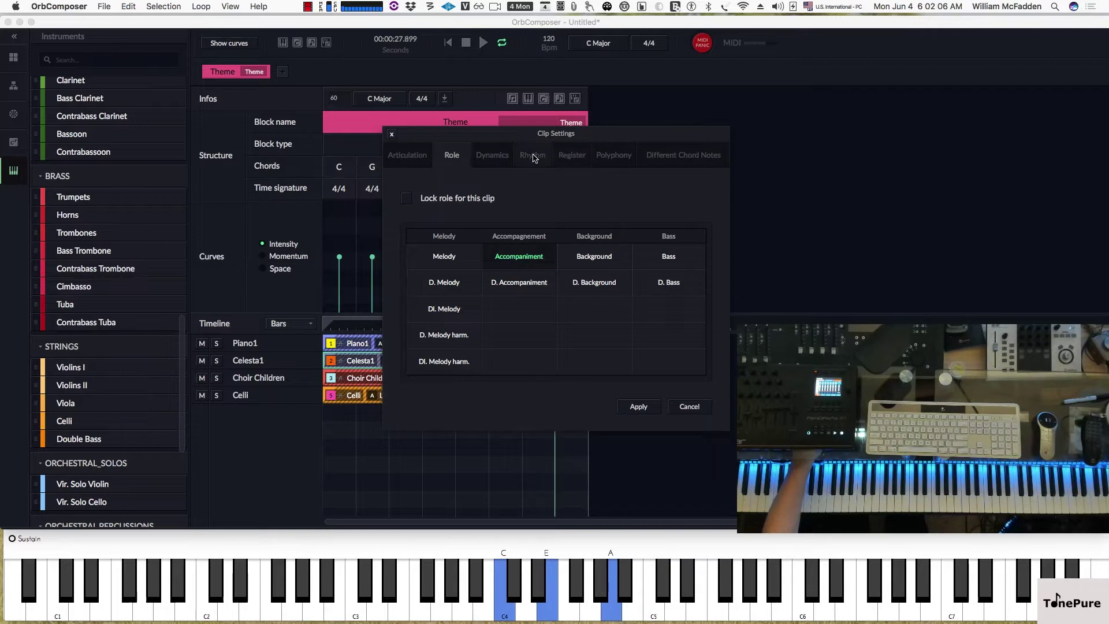
pyautogui.click(492, 155)
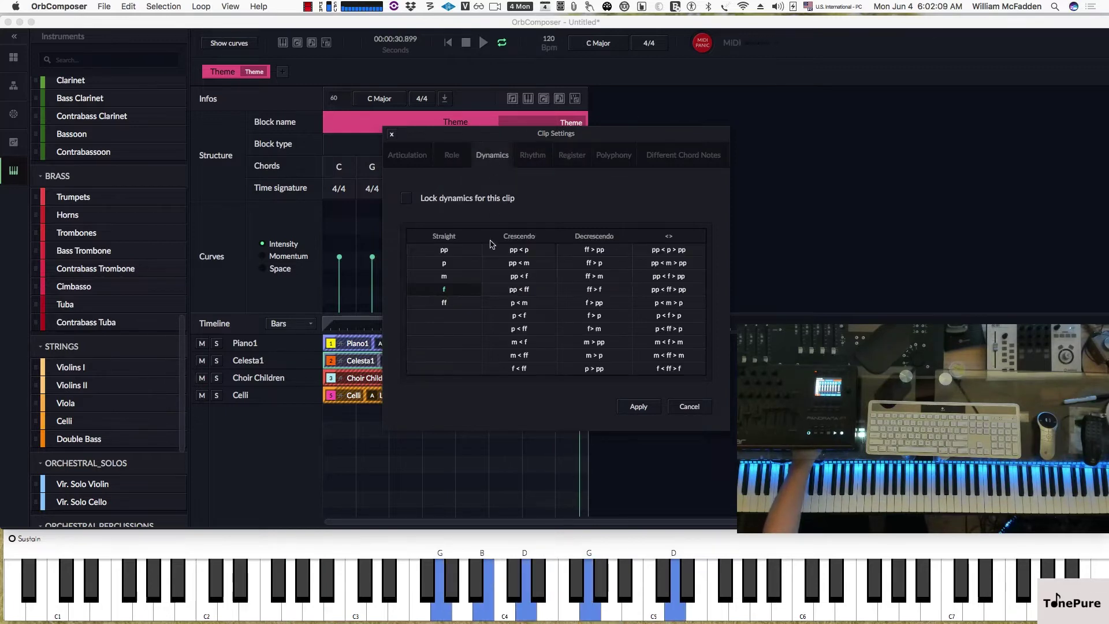
pyautogui.click(444, 301)
pyautogui.click(638, 407)
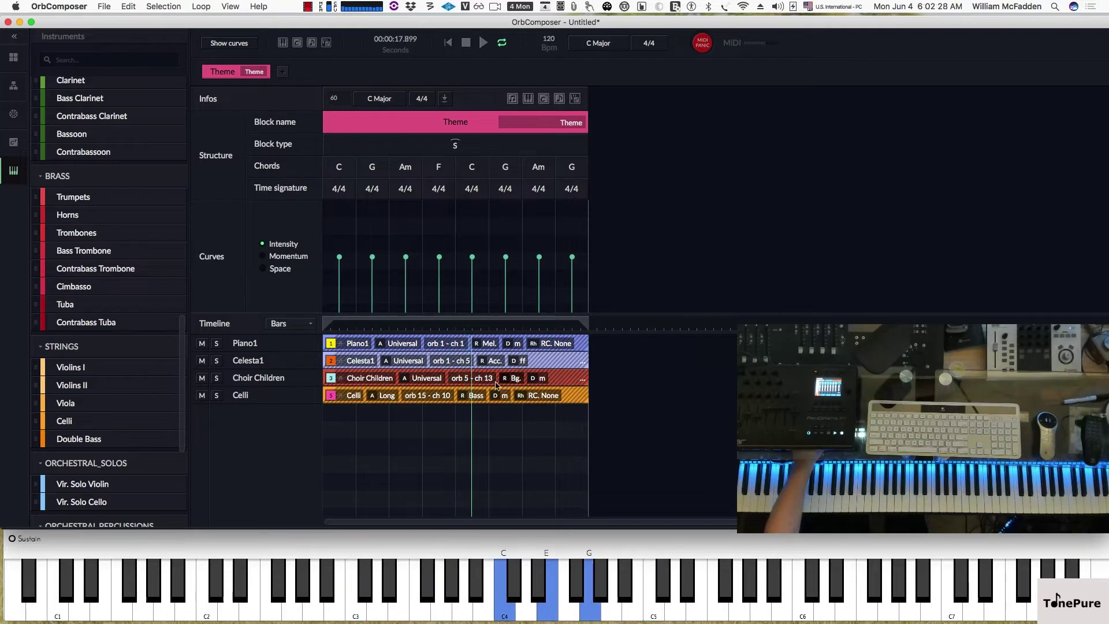
# Step: Set the Choir Children clip's dynamics to the pp < f > pp swell
pyautogui.click(542, 381)
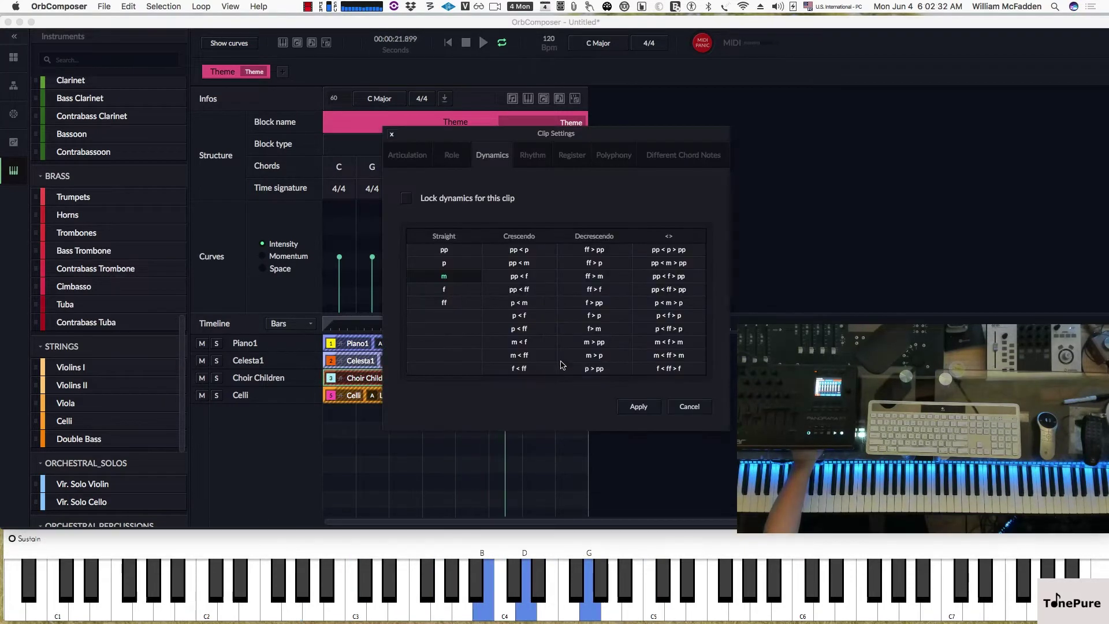
pyautogui.click(655, 280)
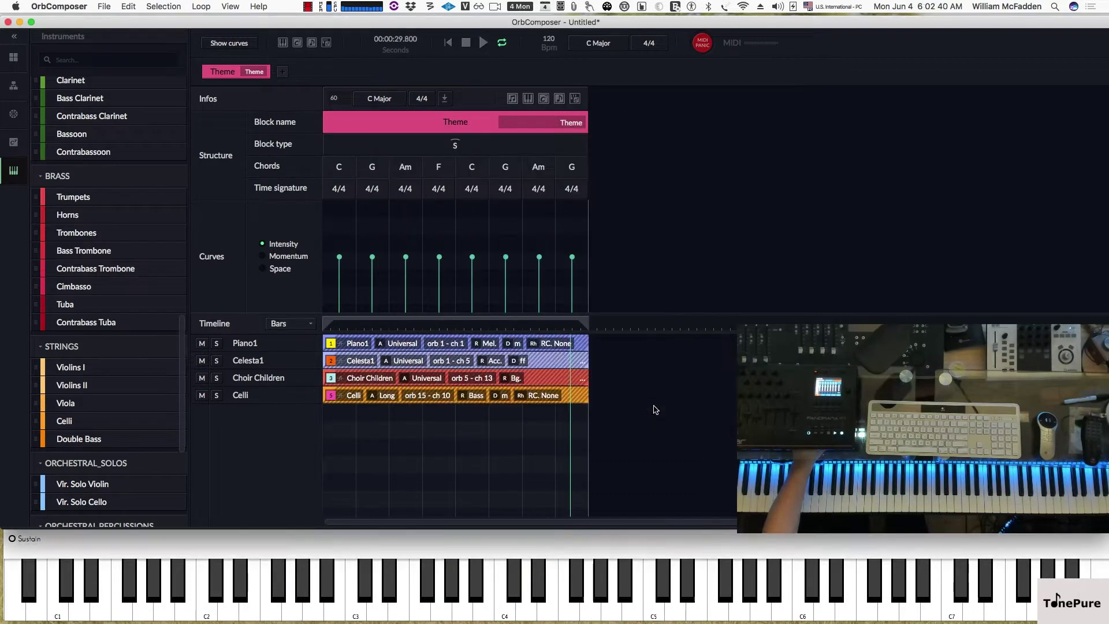
pyautogui.click(638, 406)
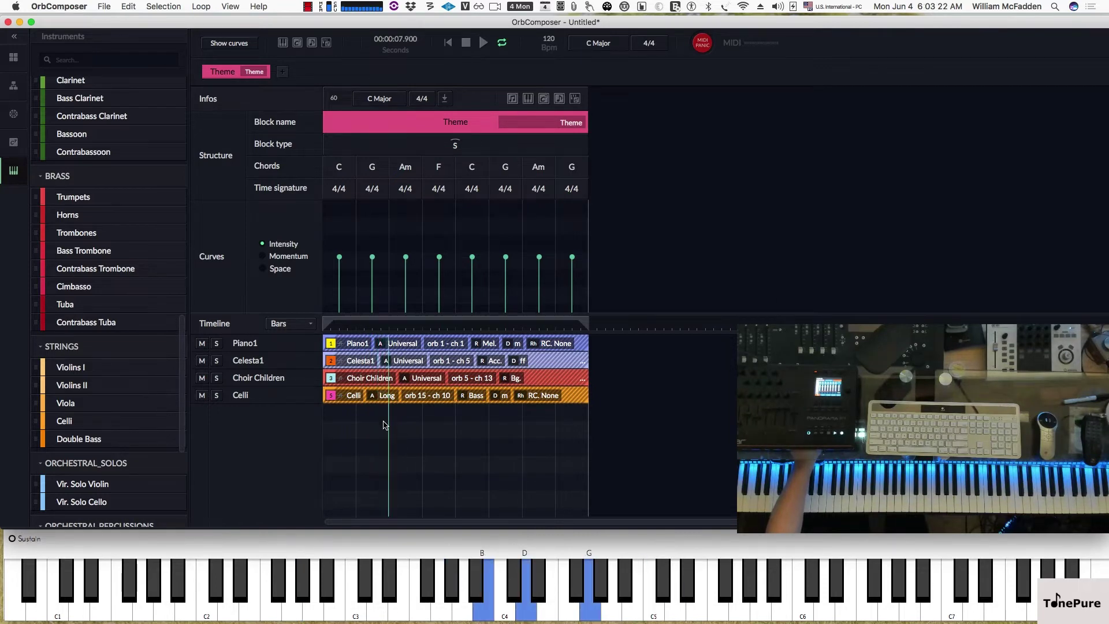
# Step: Set the rhythm momentum of the Celli clip to Very Low
pyautogui.click(472, 396)
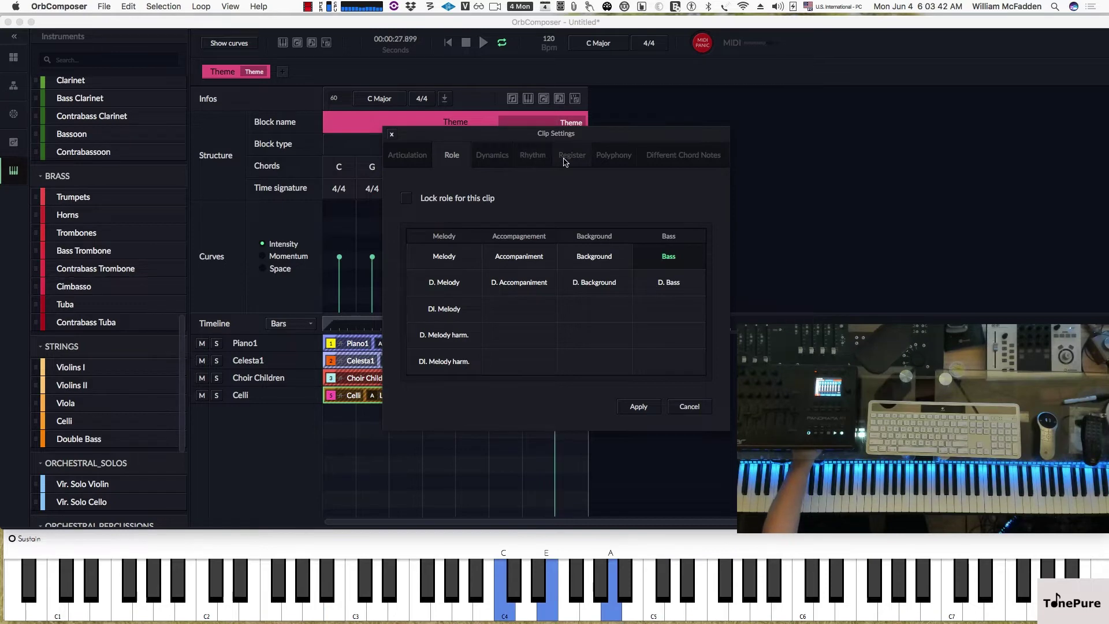
pyautogui.click(532, 159)
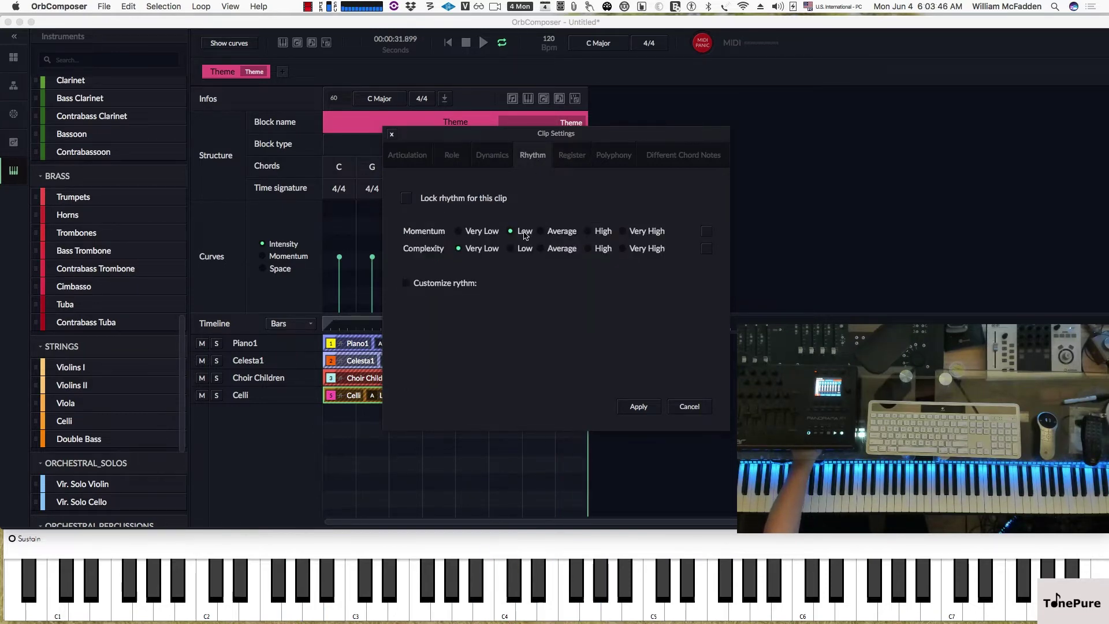
pyautogui.click(460, 232)
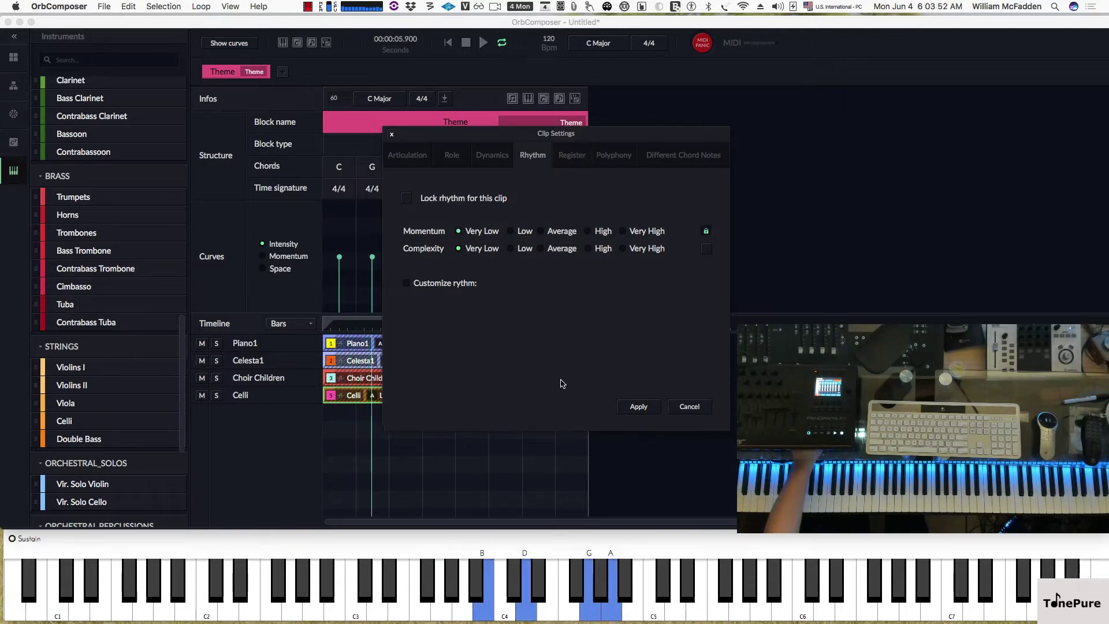
pyautogui.click(636, 411)
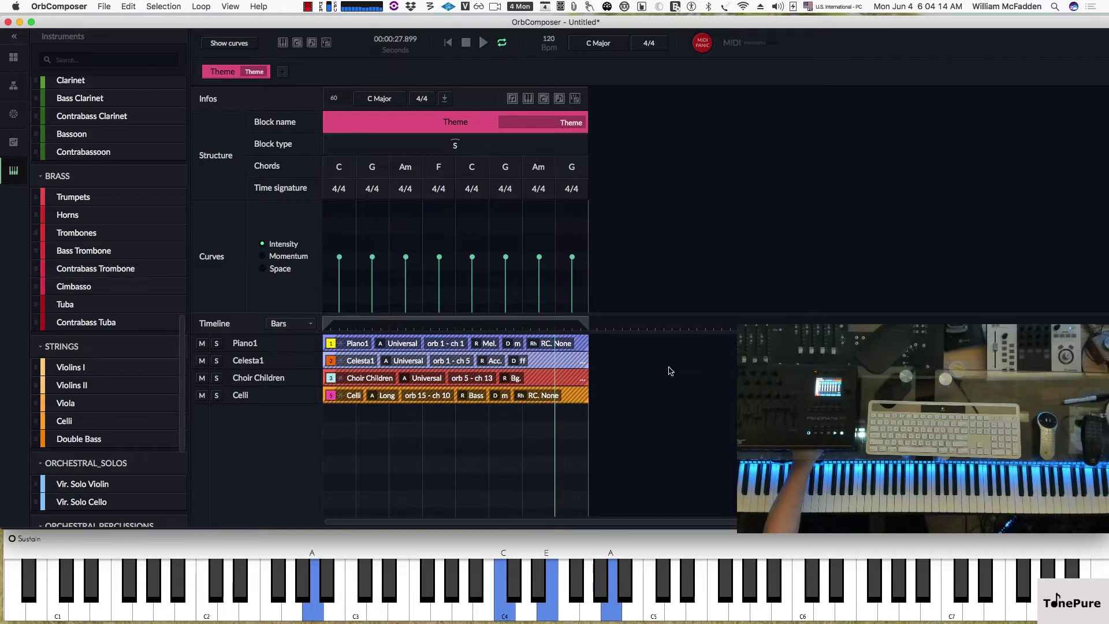
# Step: Stop playback, add Horns as an instrument track below Celli, and create a clip on it in the Theme block
pyautogui.click(466, 44)
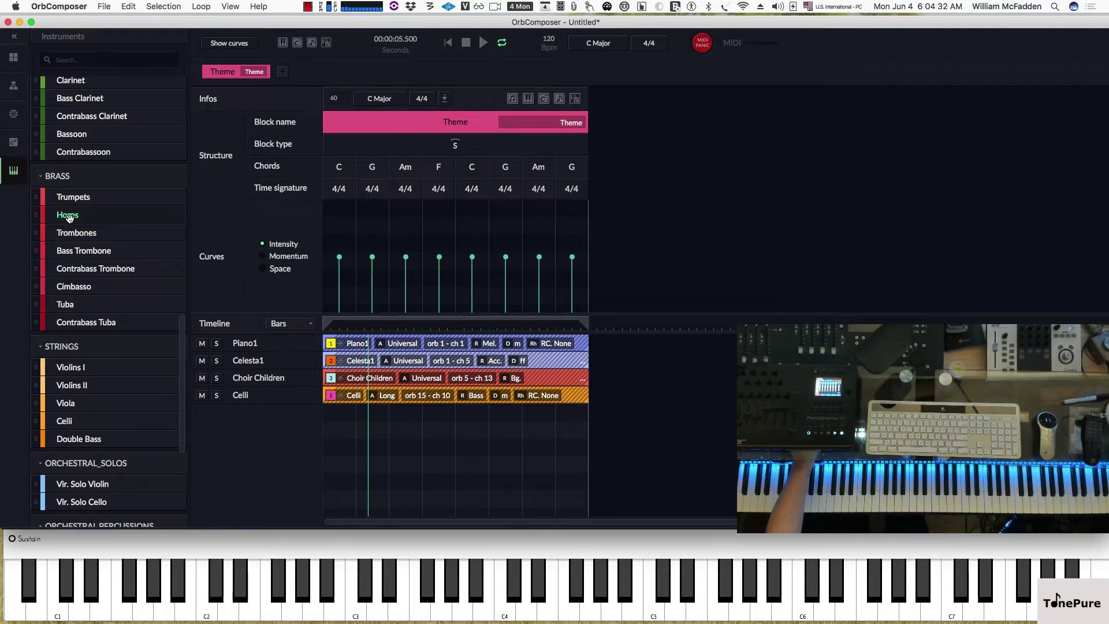
pyautogui.moveTo(68, 214); pyautogui.dragTo(236, 424)
pyautogui.click(399, 416)
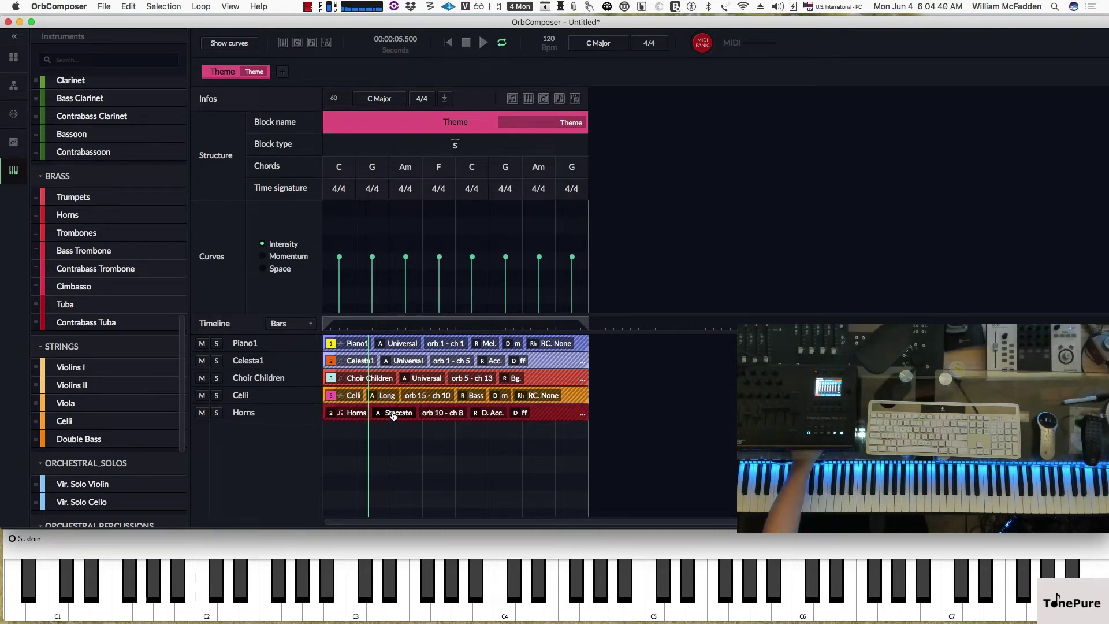
# Step: Set the Horns clip's role to Melody and its articulation to Legato
pyautogui.click(496, 413)
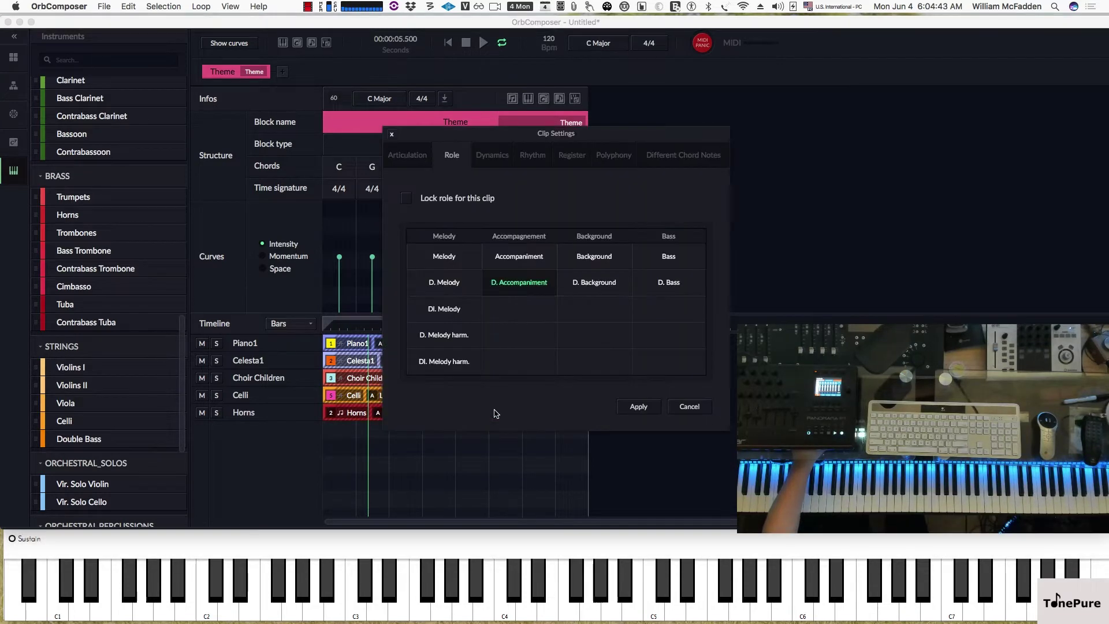
pyautogui.click(452, 261)
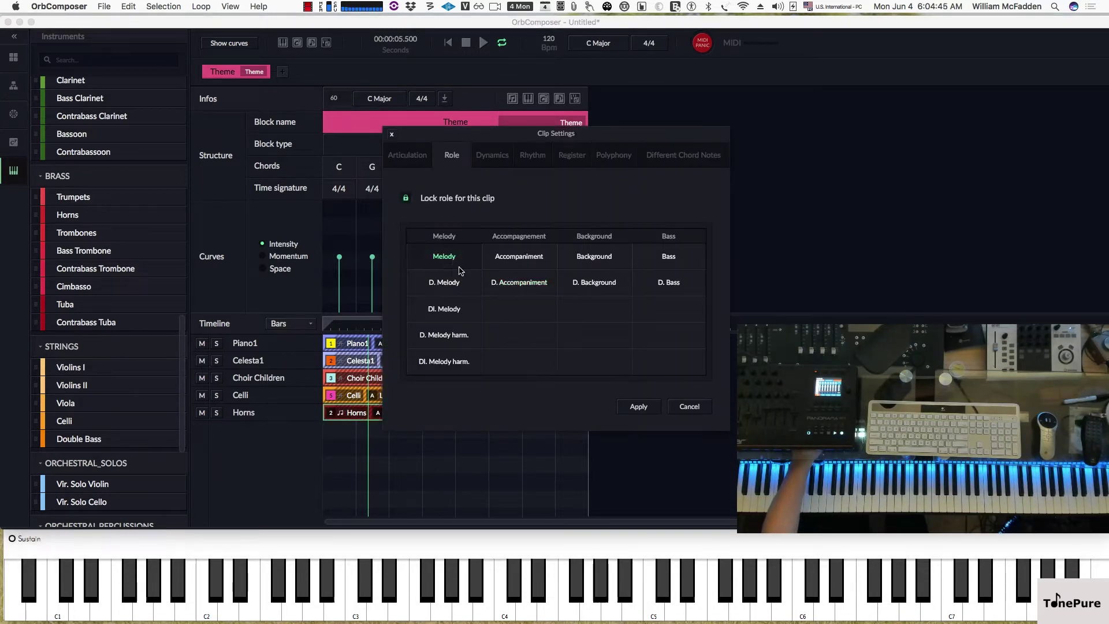
pyautogui.click(638, 407)
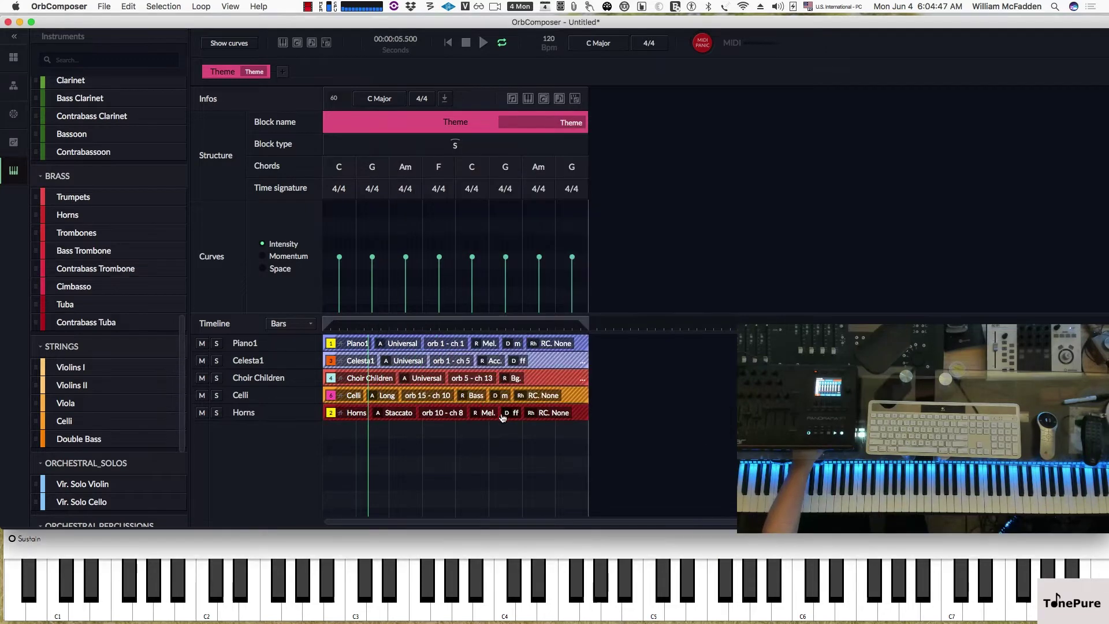
pyautogui.click(399, 413)
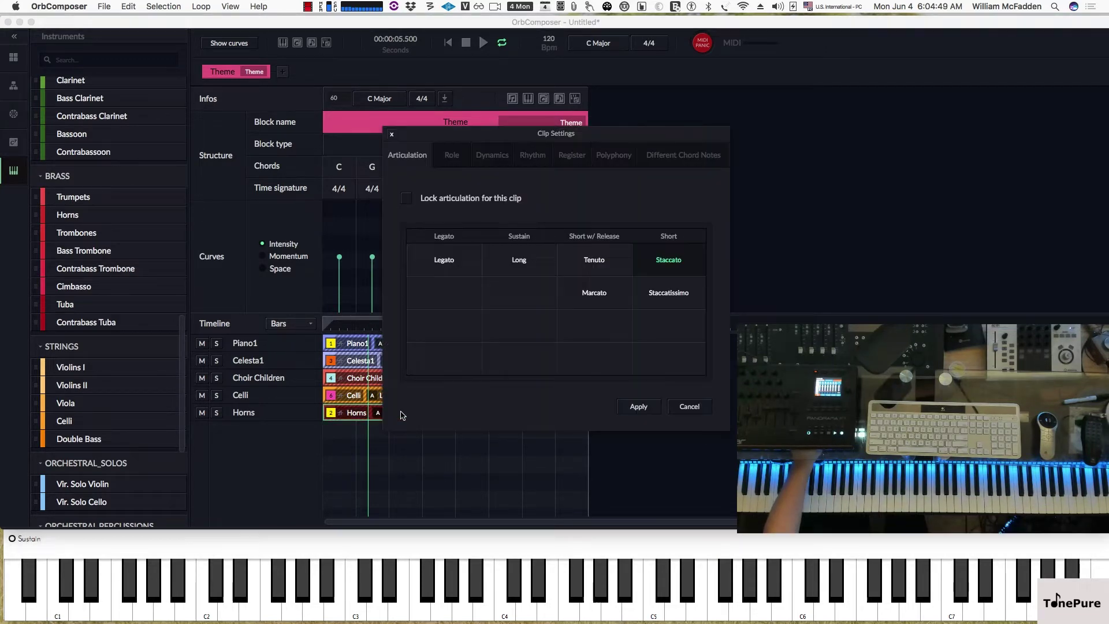
pyautogui.click(450, 262)
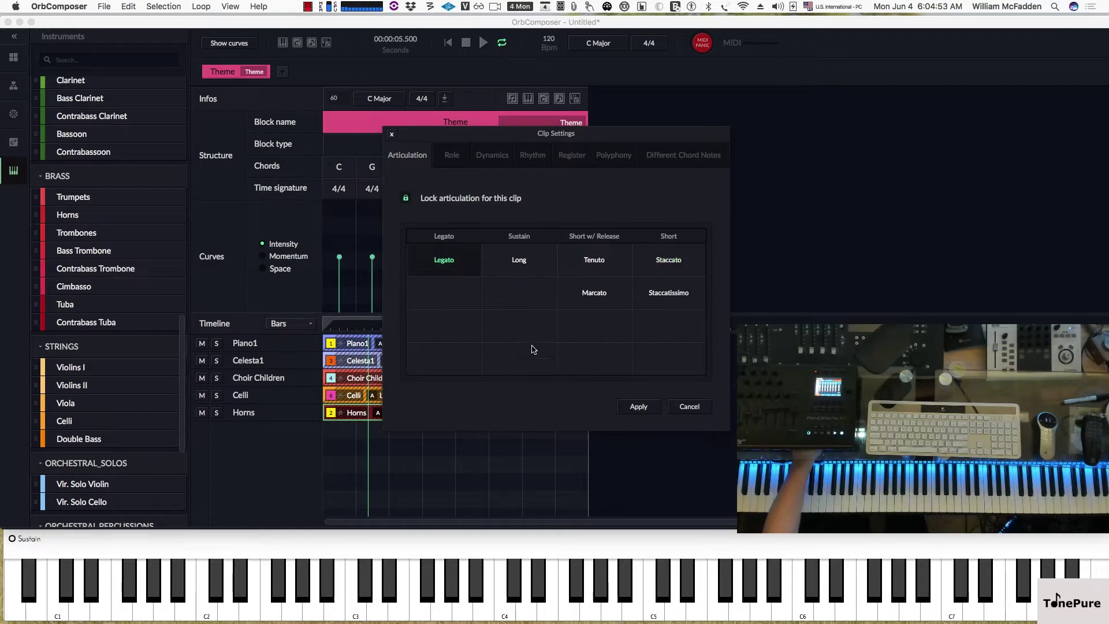
pyautogui.click(638, 407)
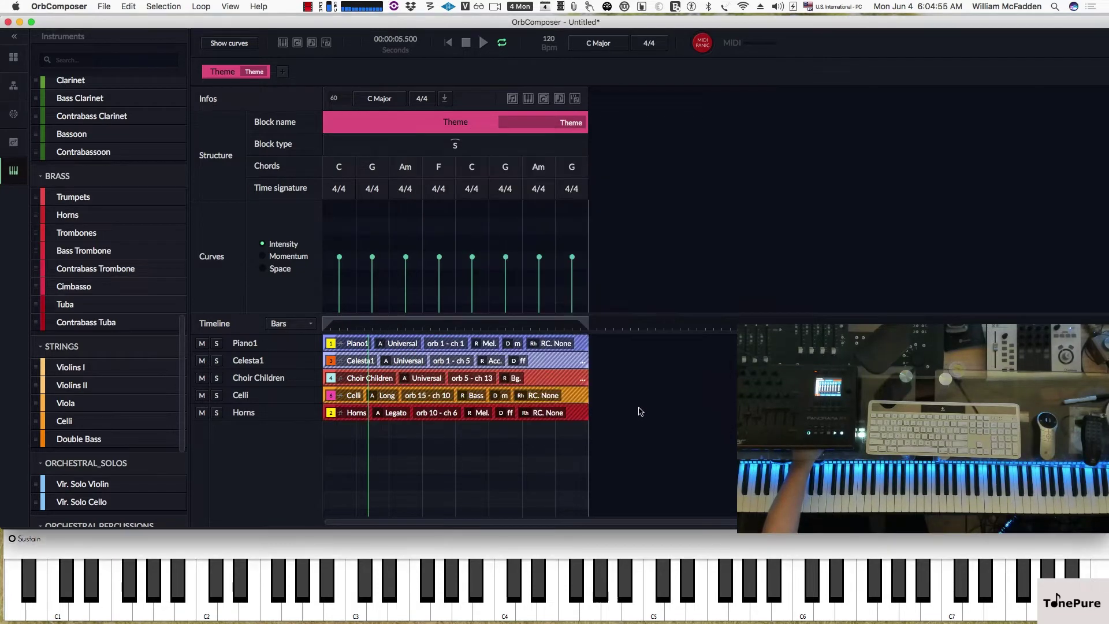
# Step: Set the Horns clip's dynamics to straight m and play the Theme block
pyautogui.click(509, 414)
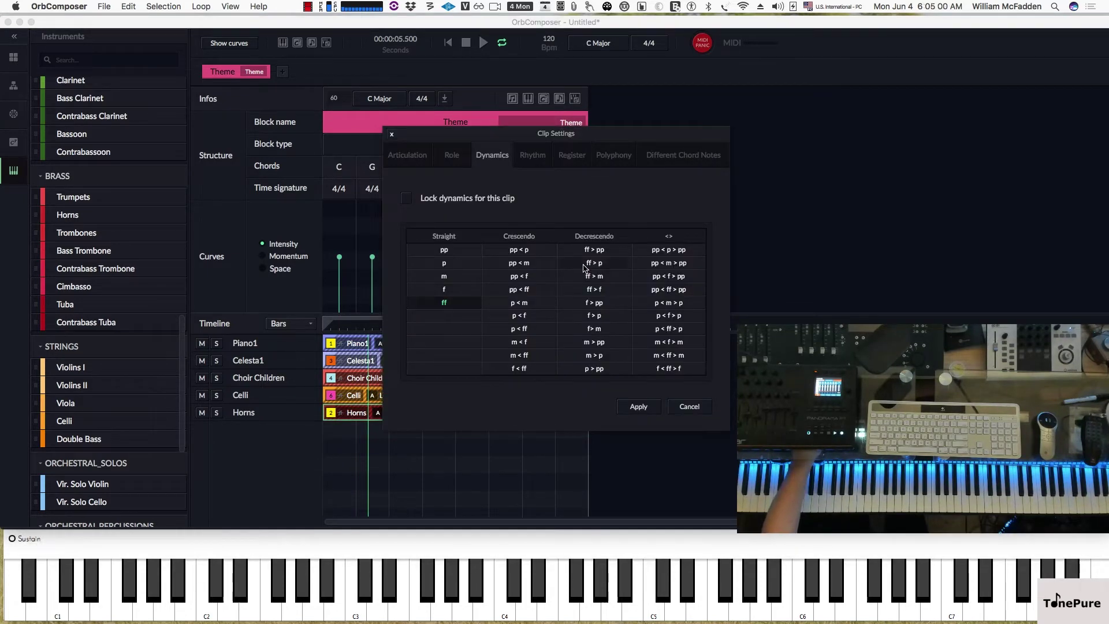
pyautogui.click(444, 277)
pyautogui.click(633, 408)
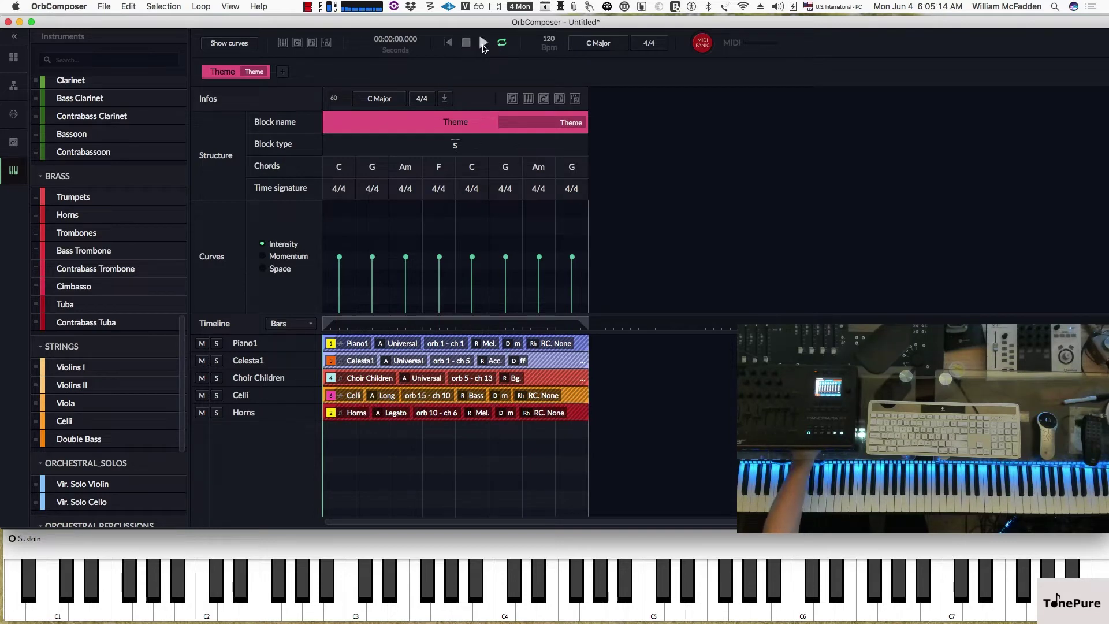
pyautogui.click(484, 45)
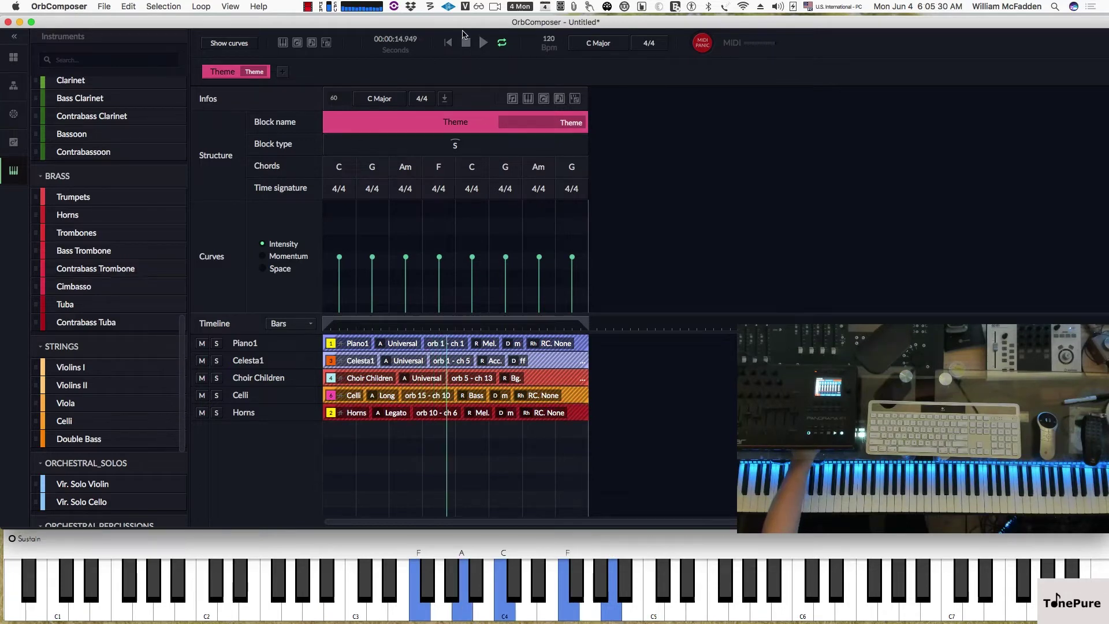
# Step: Set the rhythm momentum of the Horns clip to Very Low
pyautogui.click(396, 412)
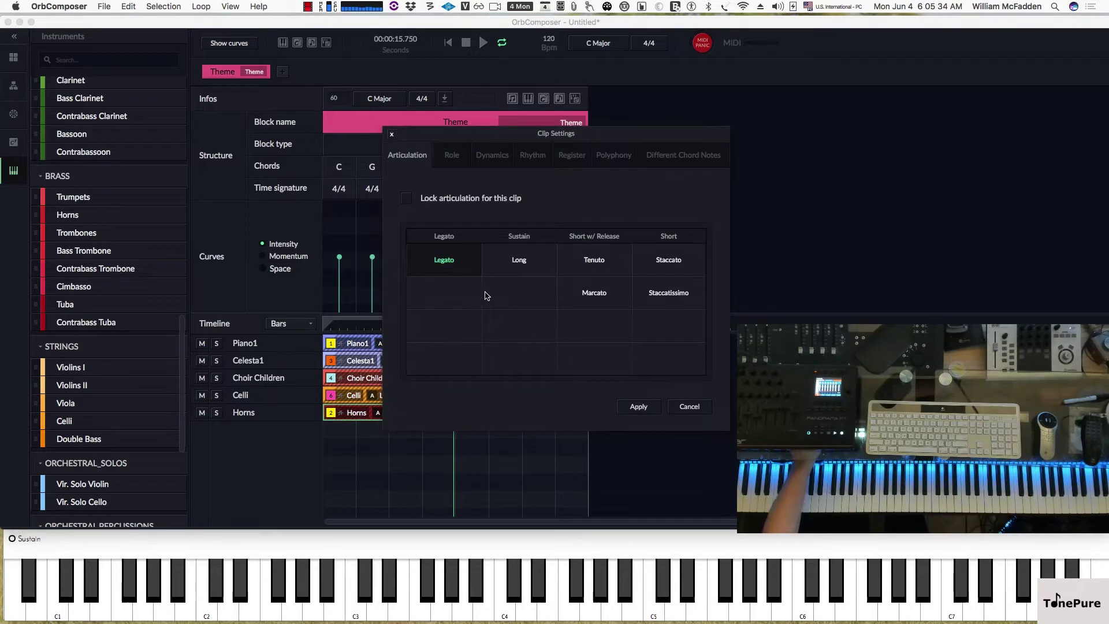
pyautogui.click(532, 156)
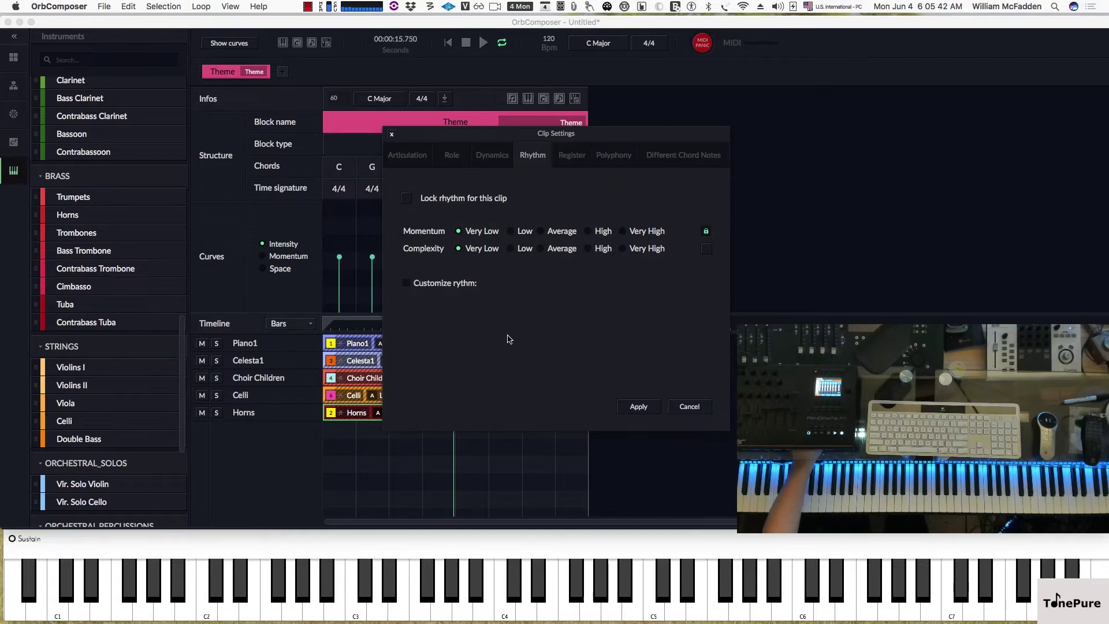
pyautogui.click(636, 407)
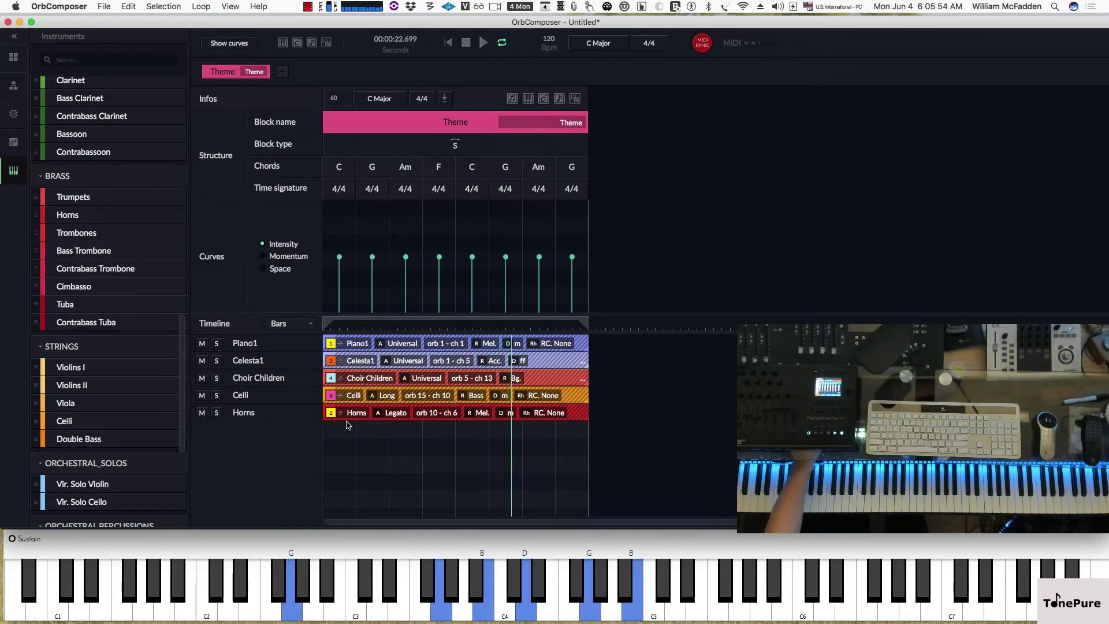
# Step: Lower the Horns clip's dynamics to straight p
pyautogui.click(505, 414)
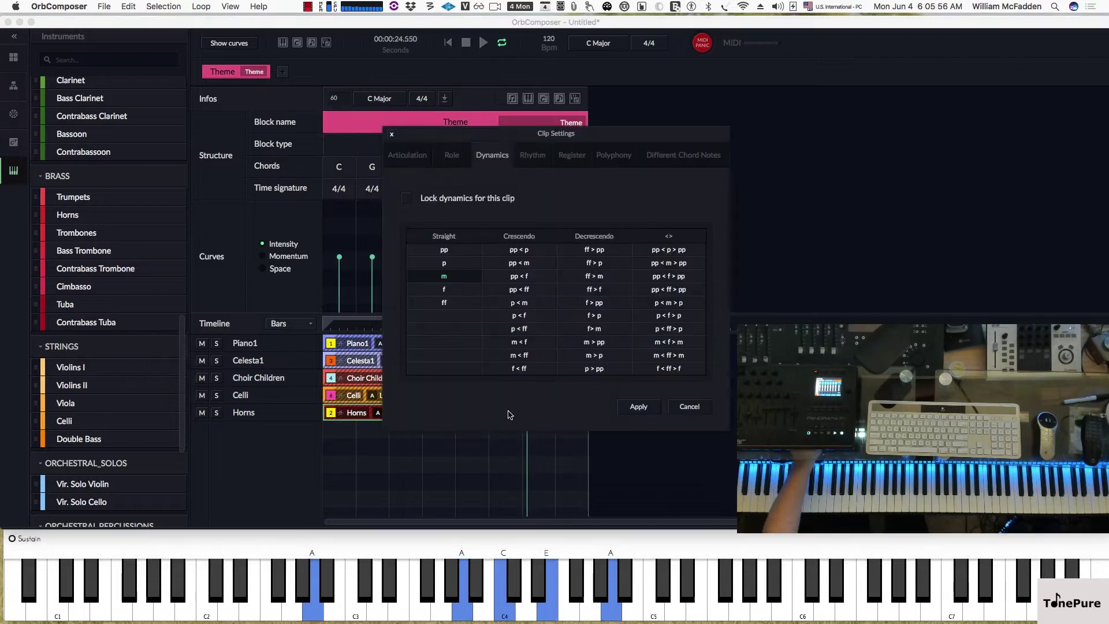
pyautogui.click(444, 264)
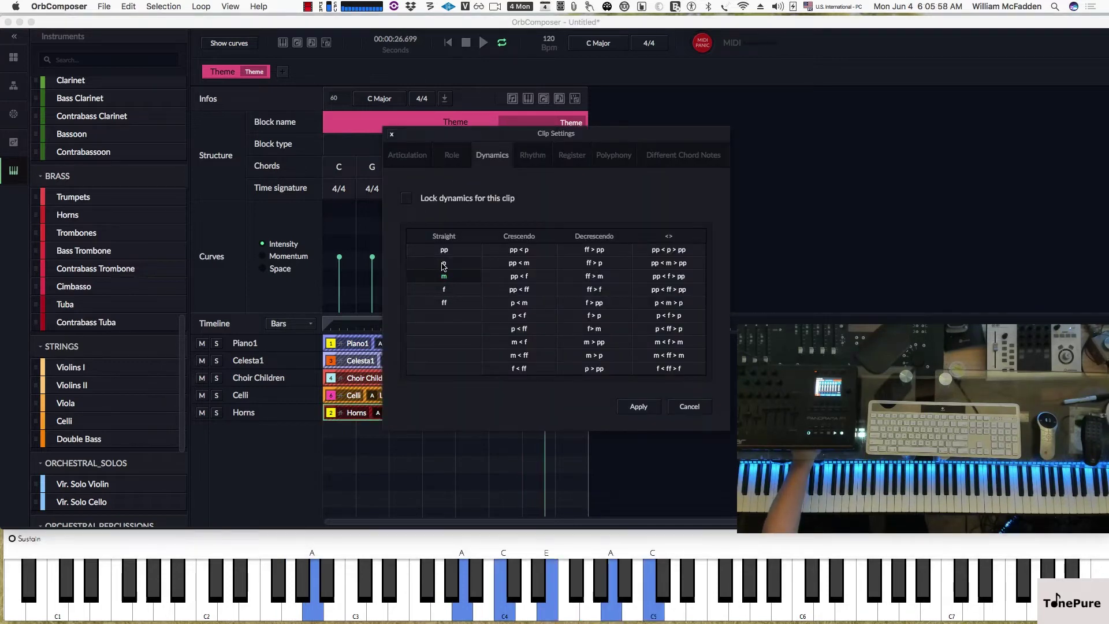
pyautogui.click(635, 405)
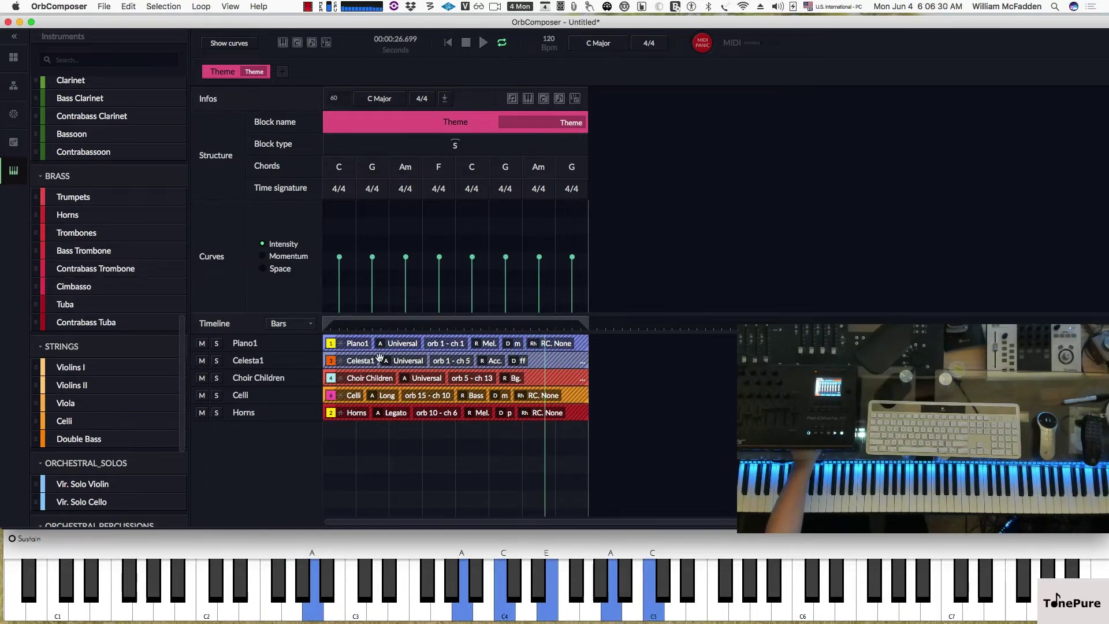
# Step: Set both the rhythm complexity and momentum of the Celesta1 clip to Average
pyautogui.click(490, 361)
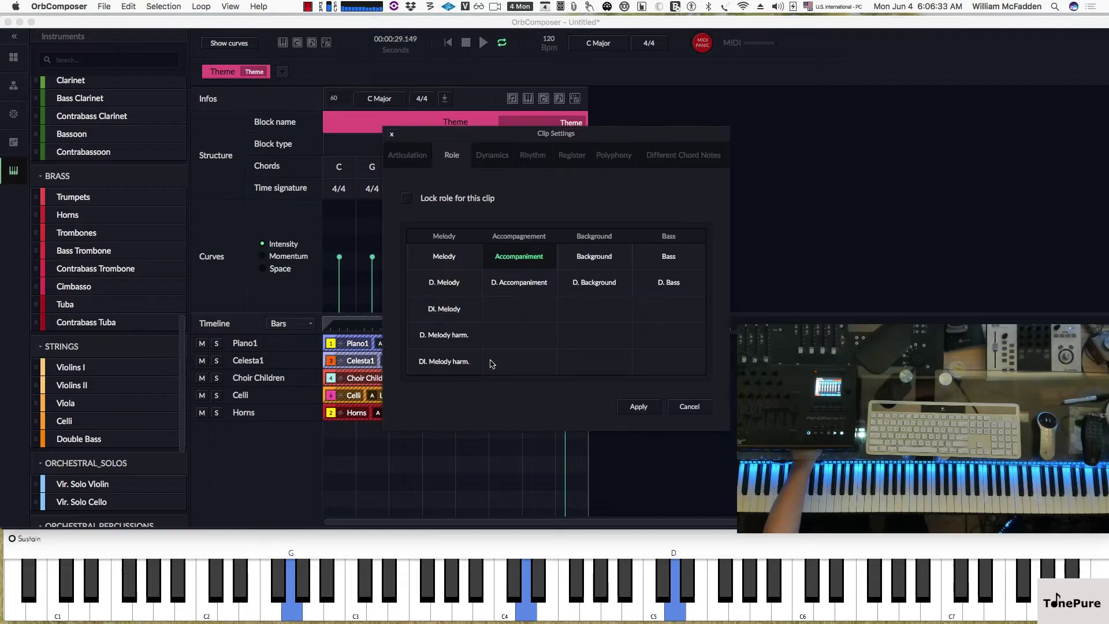
pyautogui.click(534, 156)
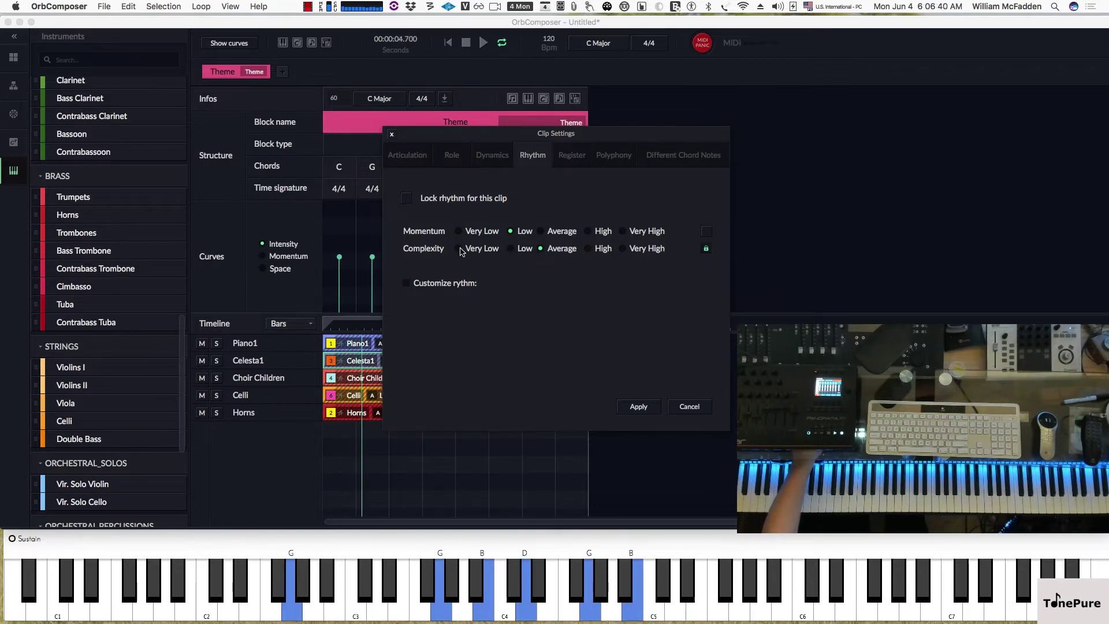
pyautogui.click(542, 250)
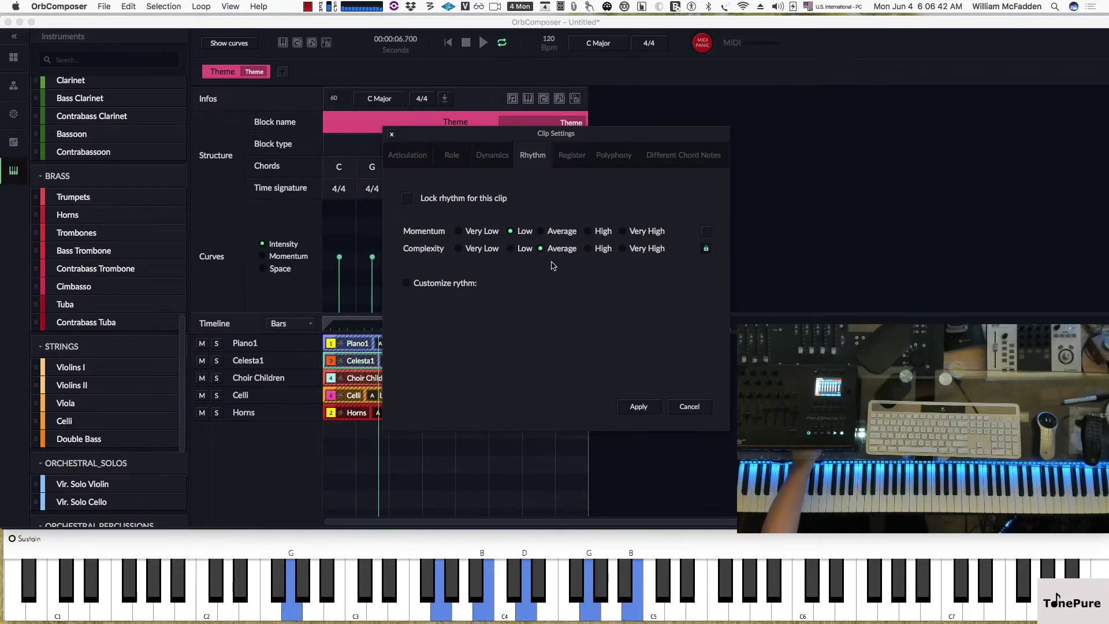
pyautogui.click(545, 231)
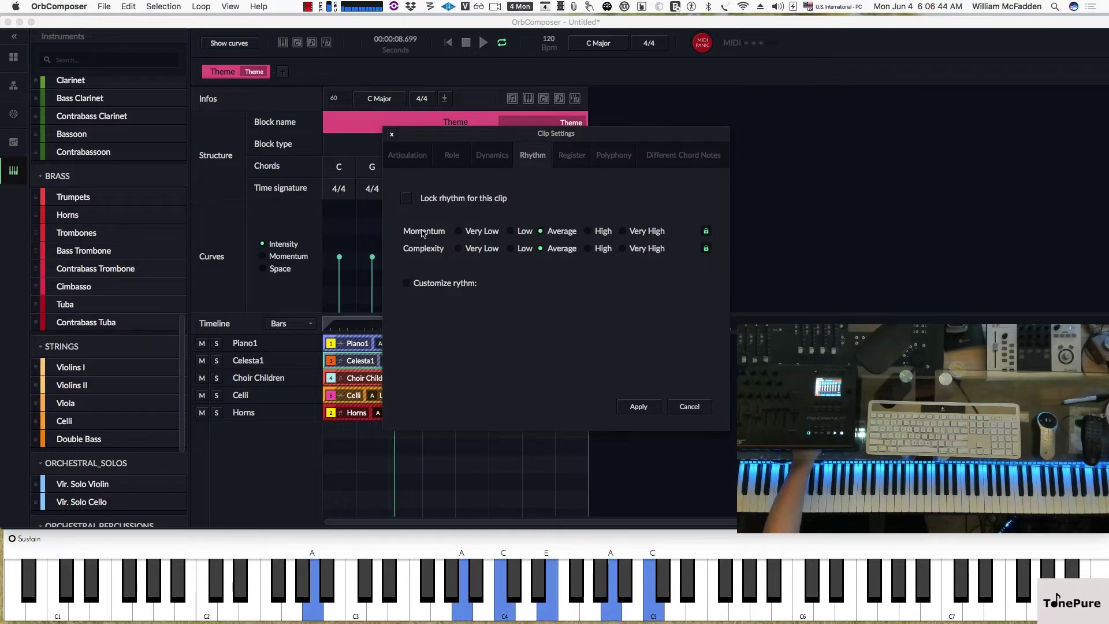
pyautogui.click(635, 407)
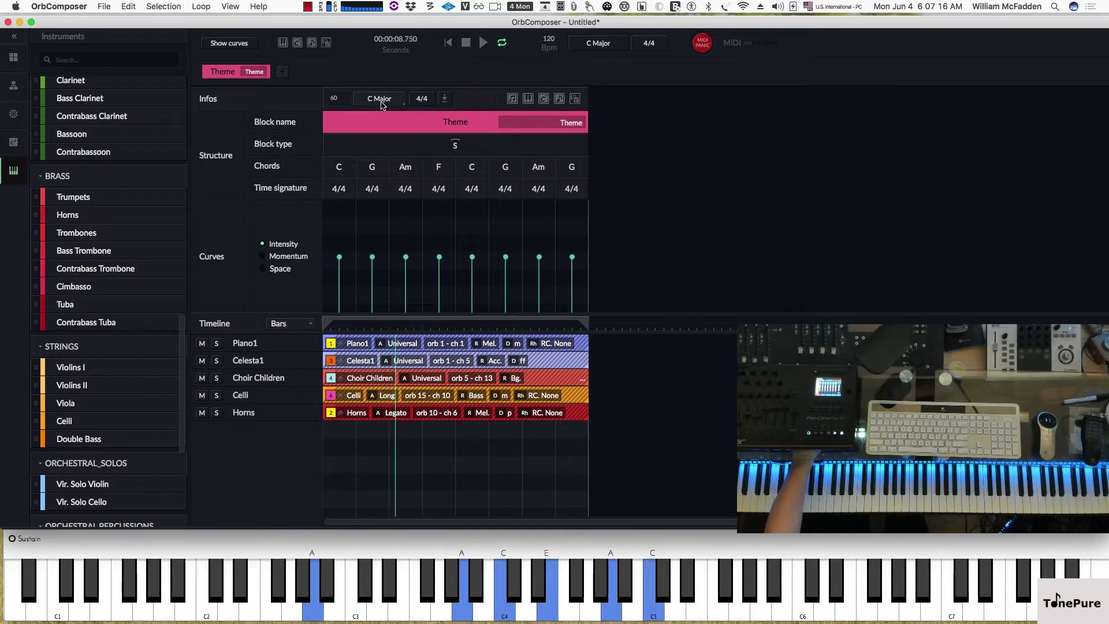
# Step: Stop playback and change the Theme block's key to C Aeolian
pyautogui.click(465, 44)
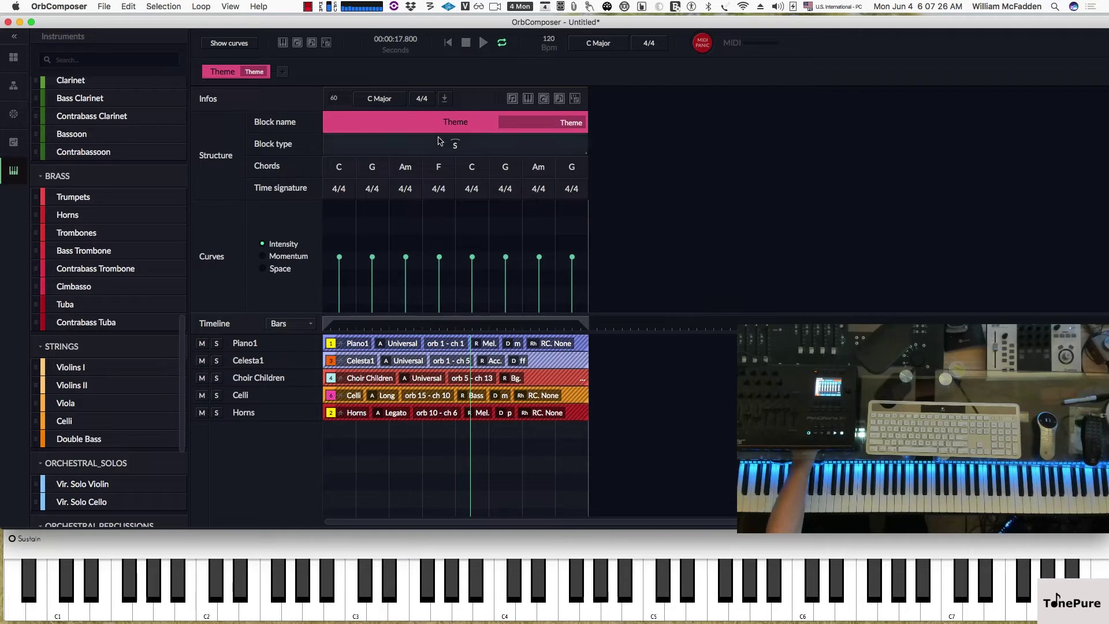
pyautogui.click(380, 99)
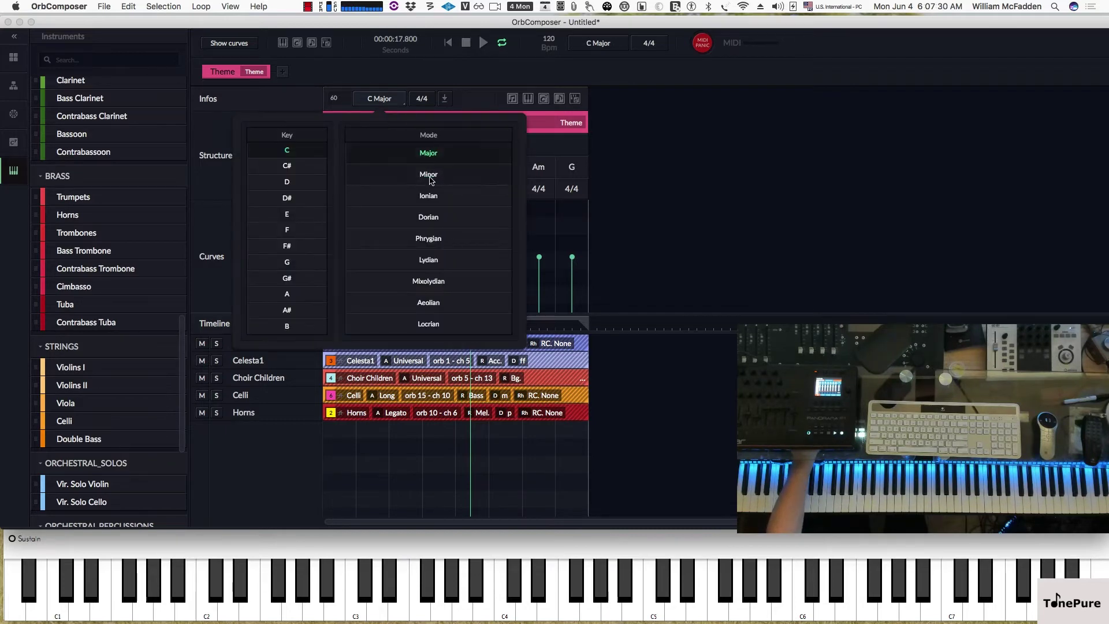
pyautogui.click(425, 305)
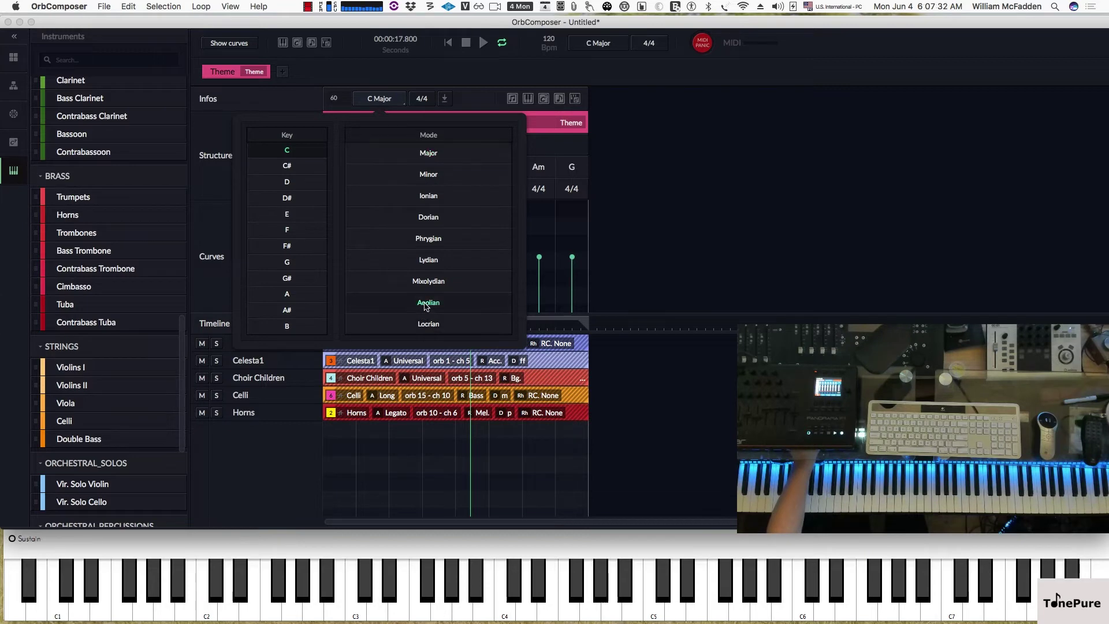
pyautogui.click(687, 266)
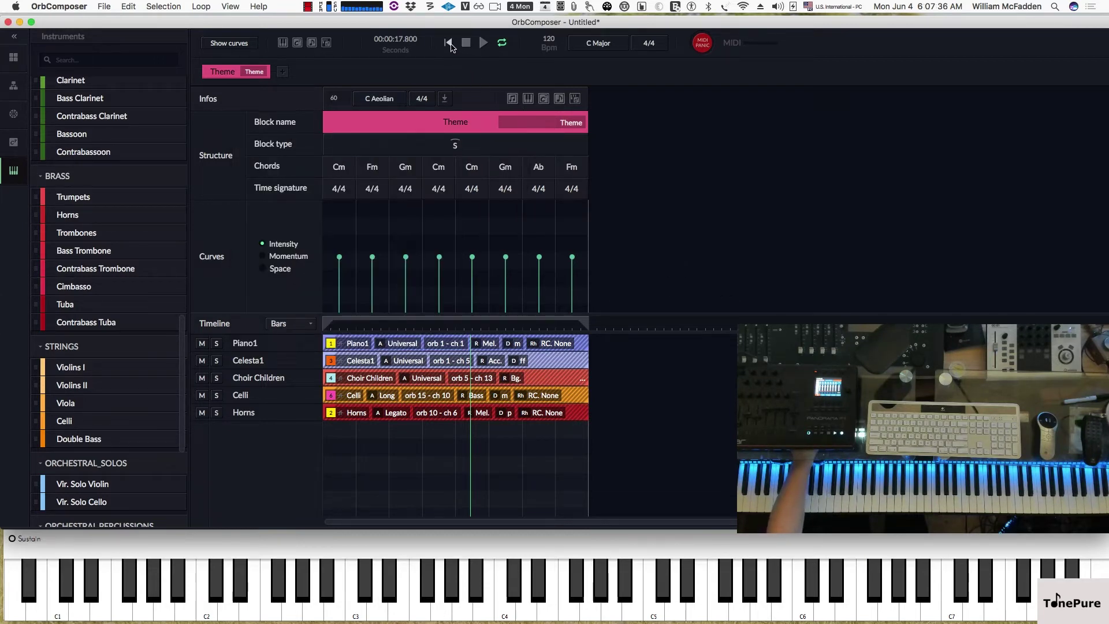
# Step: Play the Theme block from the beginning to hear it in the new key, and stop playback
pyautogui.click(450, 44)
pyautogui.click(483, 44)
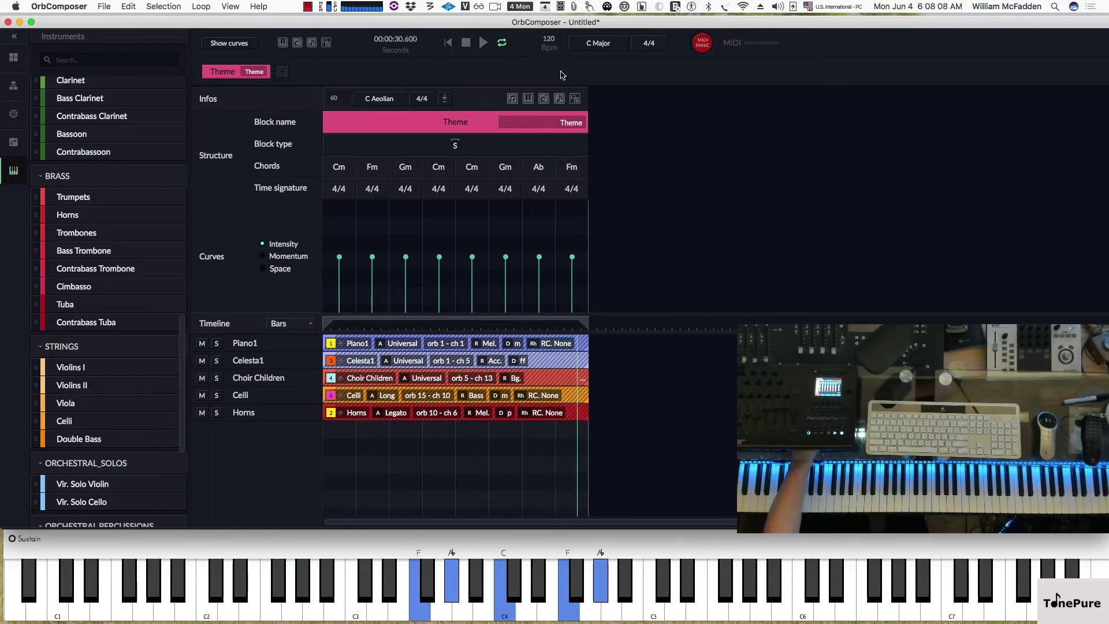
pyautogui.click(465, 42)
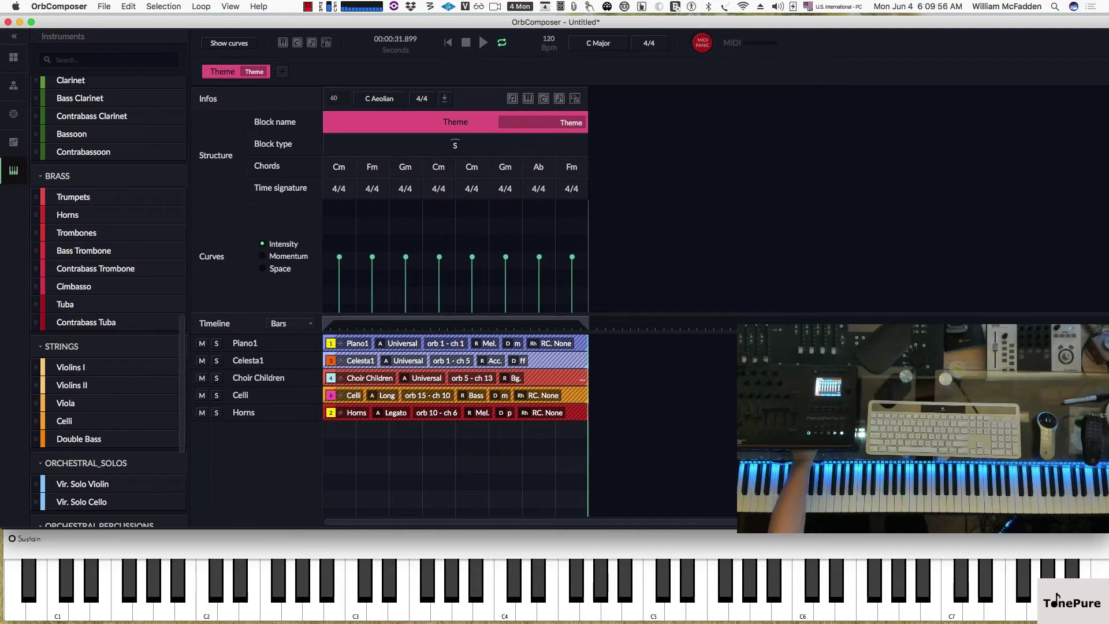
# Step: Switch to the Cubase template project and start recording the OrbComposer tracks from bar 1
pyautogui.press('super+Tab')
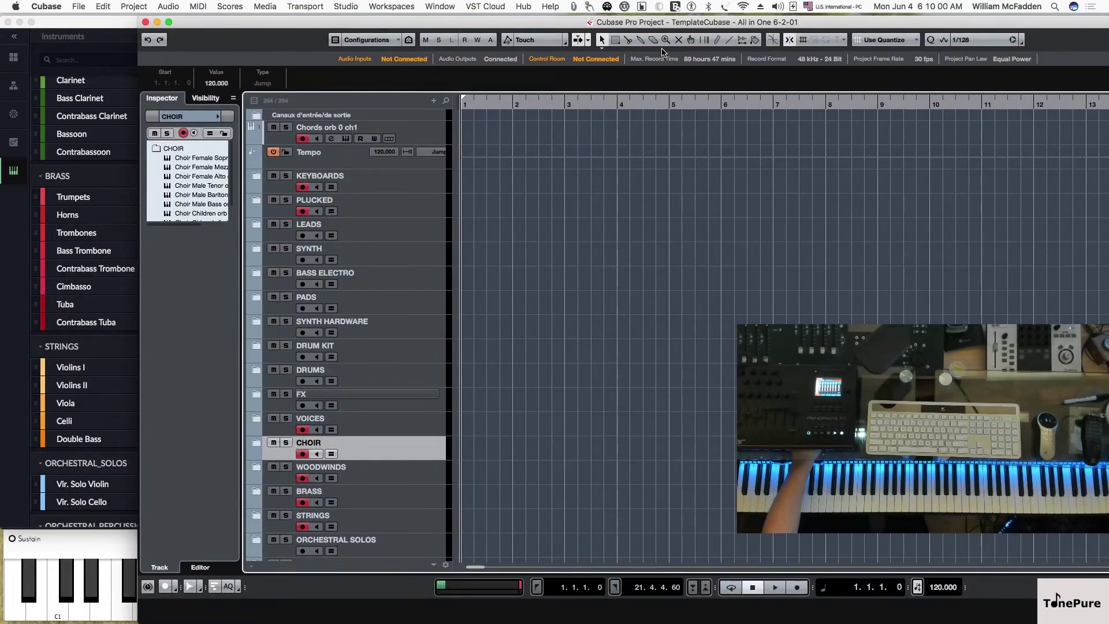
pyautogui.hotkey('ctrl', 'alt', 'Return')
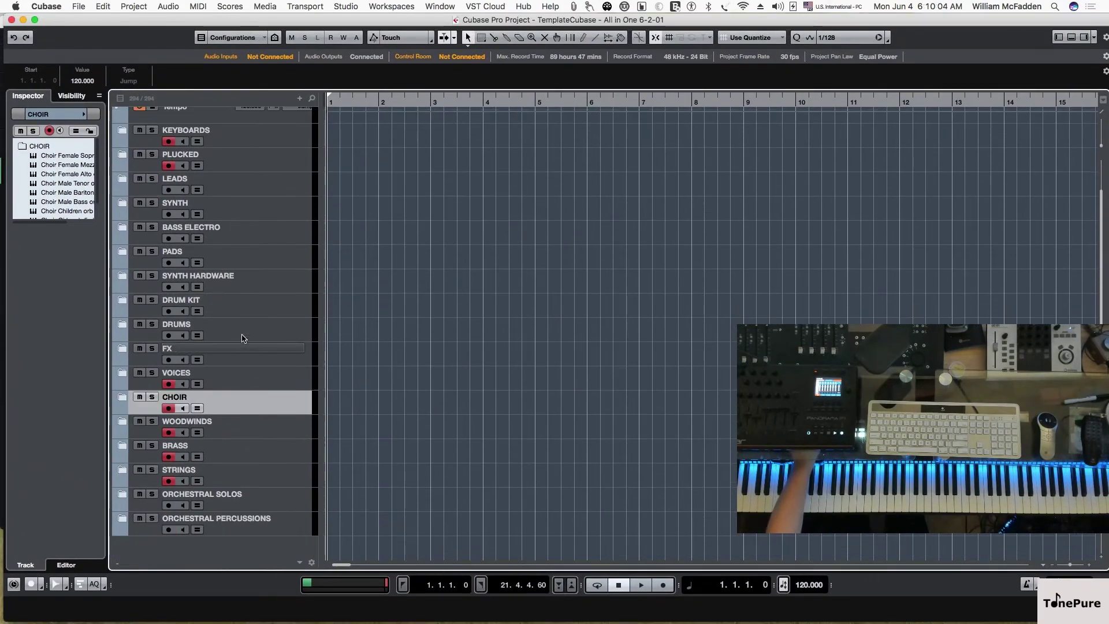
pyautogui.scroll(-3, 242, 337)
pyautogui.scroll(3, 267, 274)
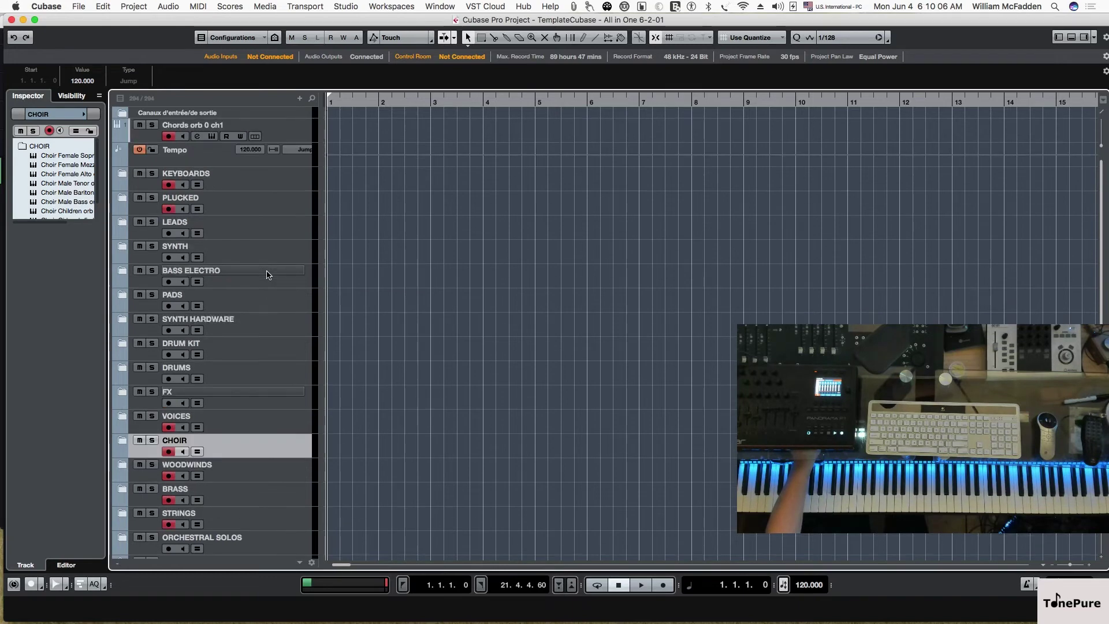
pyautogui.click(662, 585)
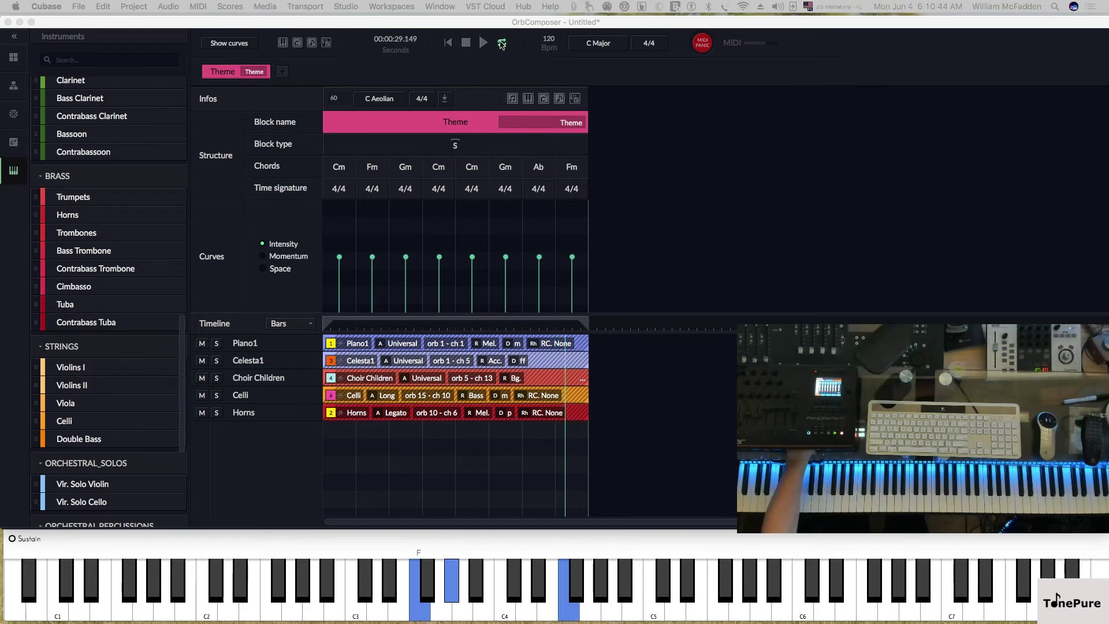
# Step: Turn off looping in OrbComposer, return to Cubase and stop the recording
pyautogui.click(501, 42)
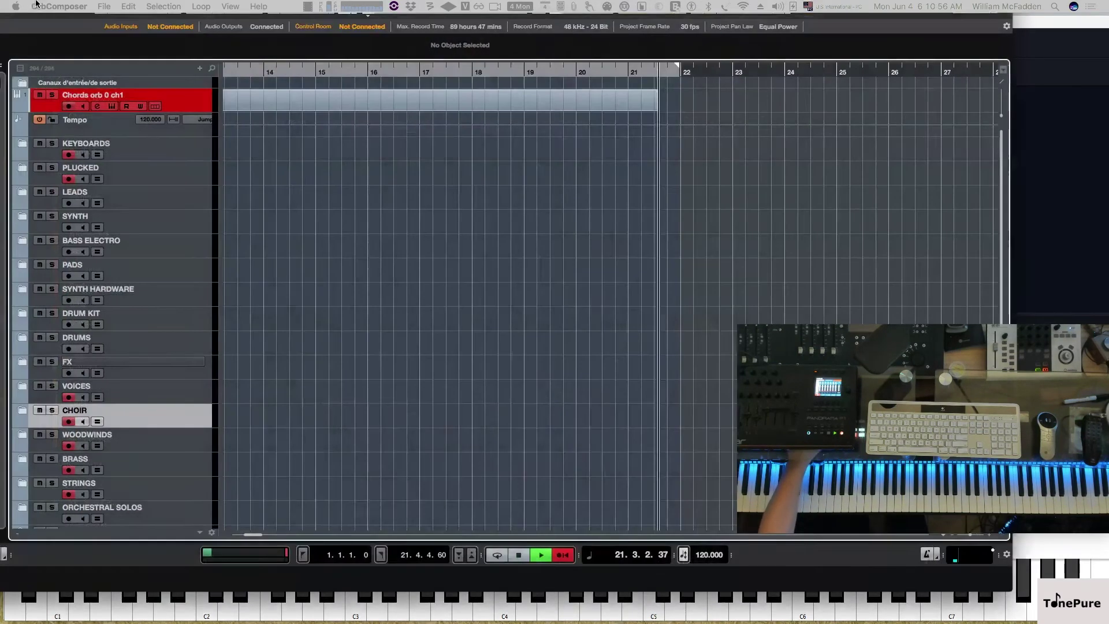
pyautogui.click(33, 23)
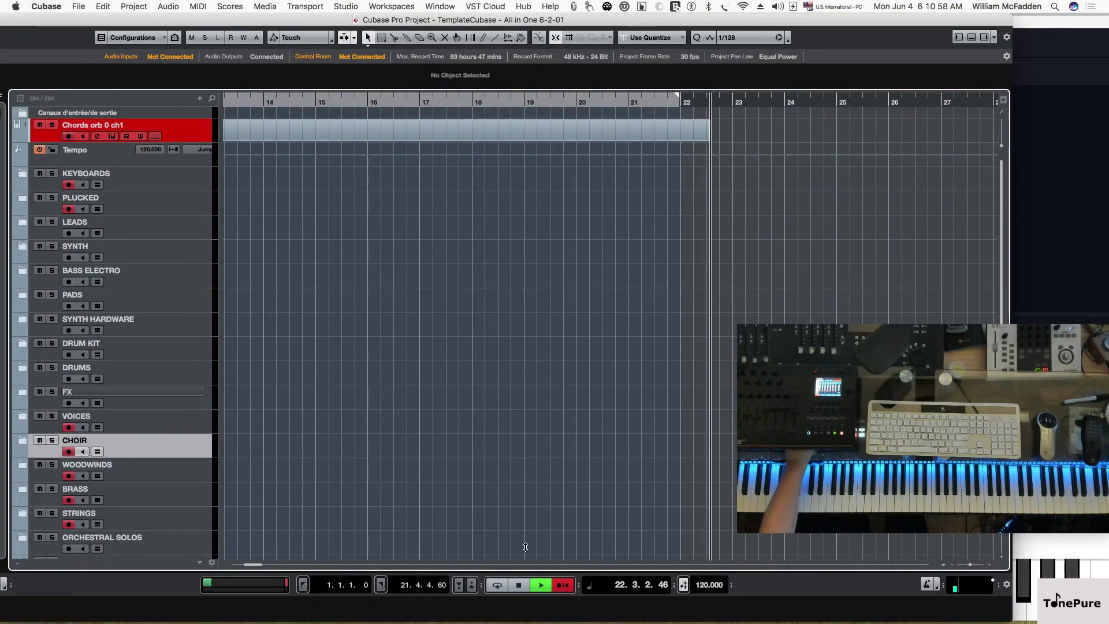
pyautogui.click(518, 585)
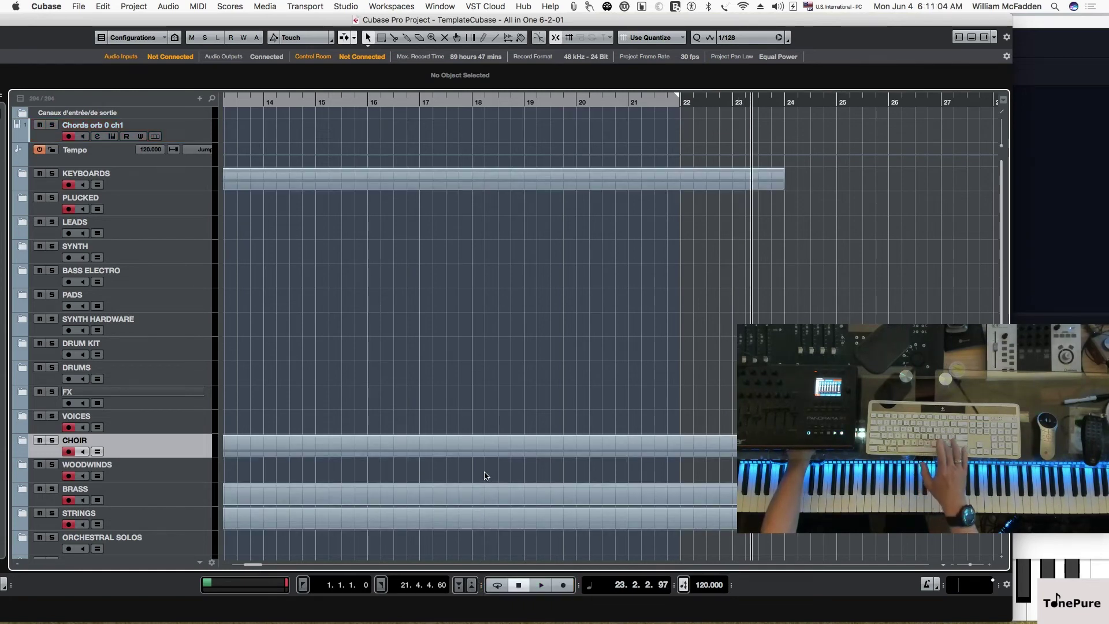
# Step: Select the recorded CHOIR part, return to the project start and open the Choir Children part in the Key Editor
pyautogui.click(468, 451)
pyautogui.press('Home')
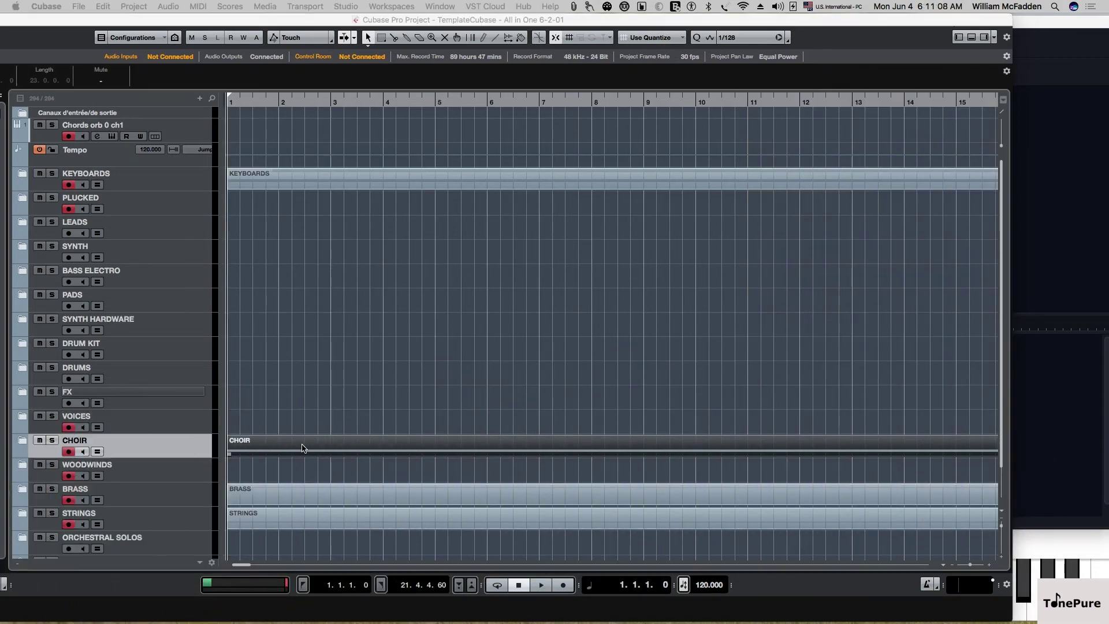
pyautogui.press('Return')
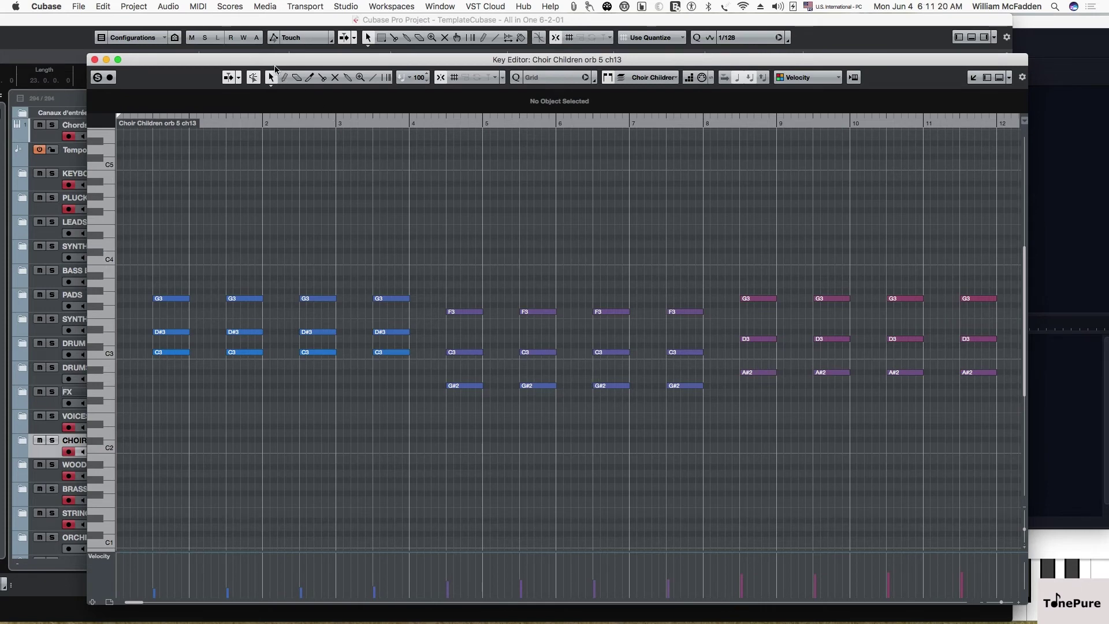
# Step: Reopen the Choir Children part in the Key Editor and look through its chord notes from start to end
pyautogui.press('super+w')
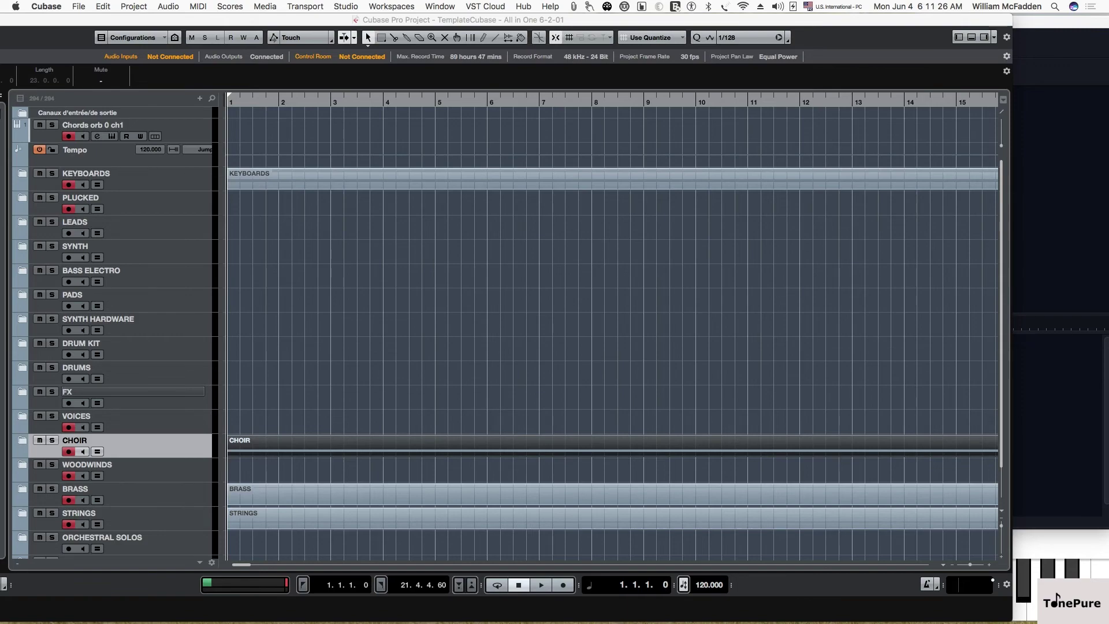
pyautogui.press('super+e')
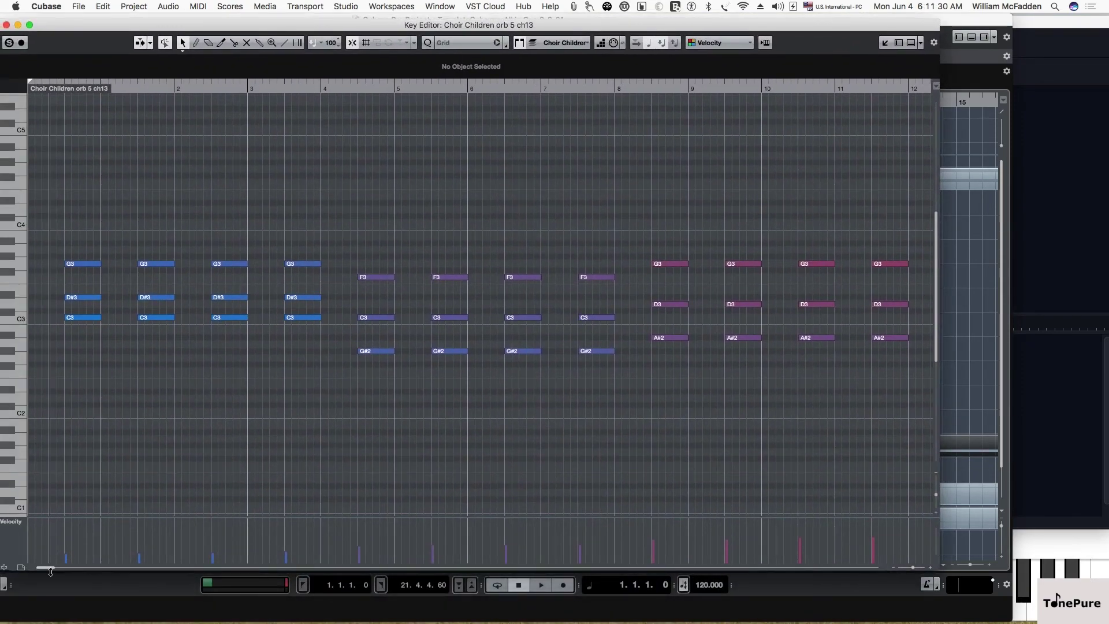
pyautogui.moveTo(45, 571); pyautogui.dragTo(63, 571)
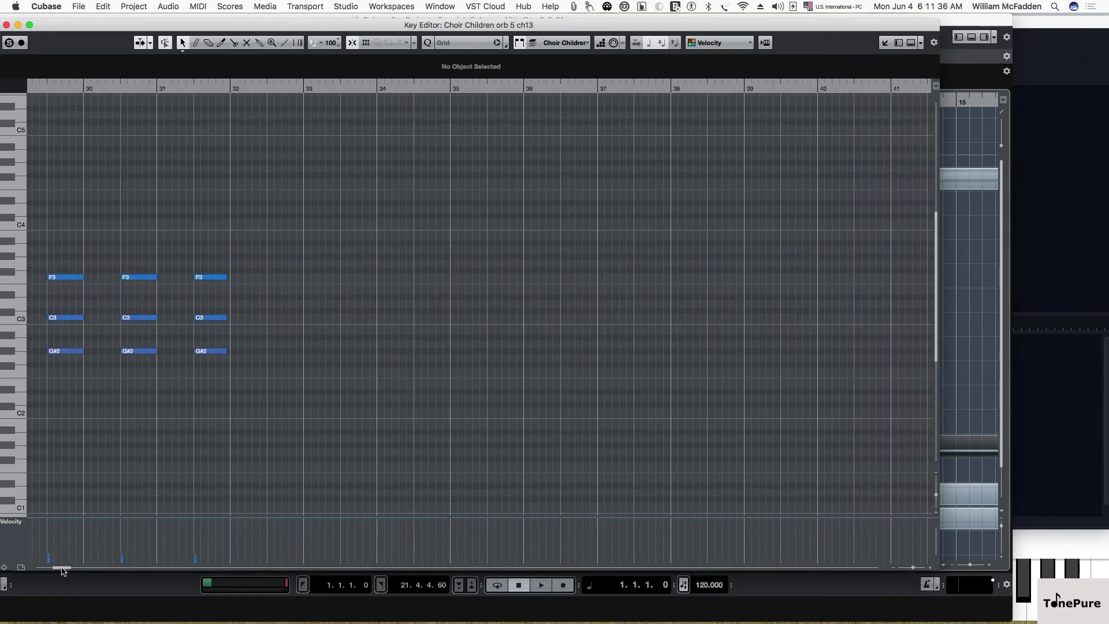
pyautogui.moveTo(63, 570); pyautogui.dragTo(41, 571)
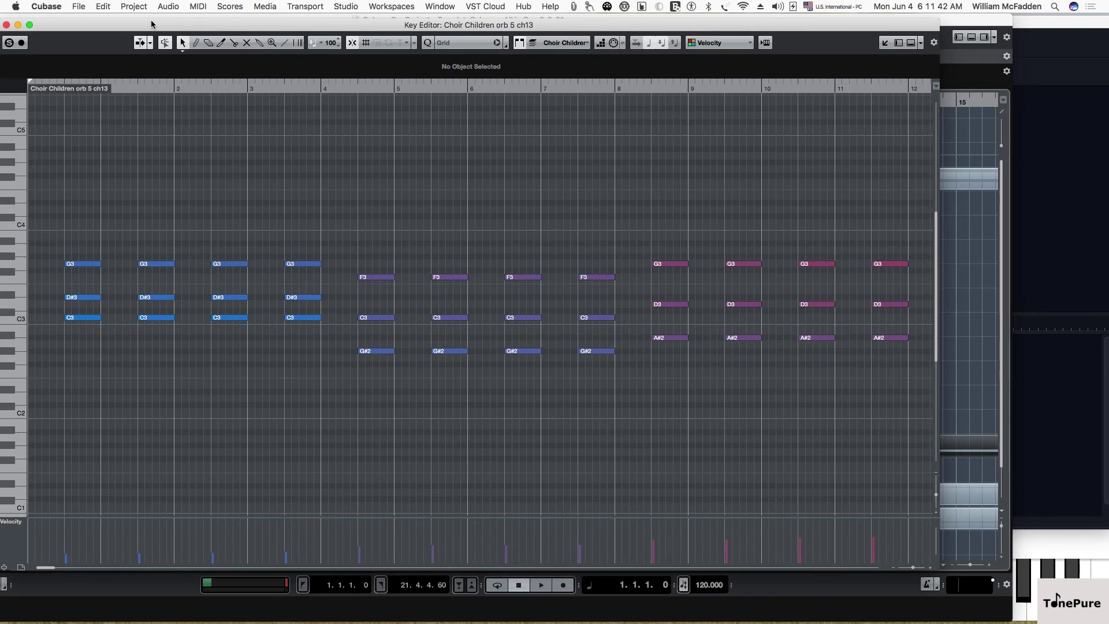
pyautogui.moveTo(151, 24); pyautogui.dragTo(206, 50)
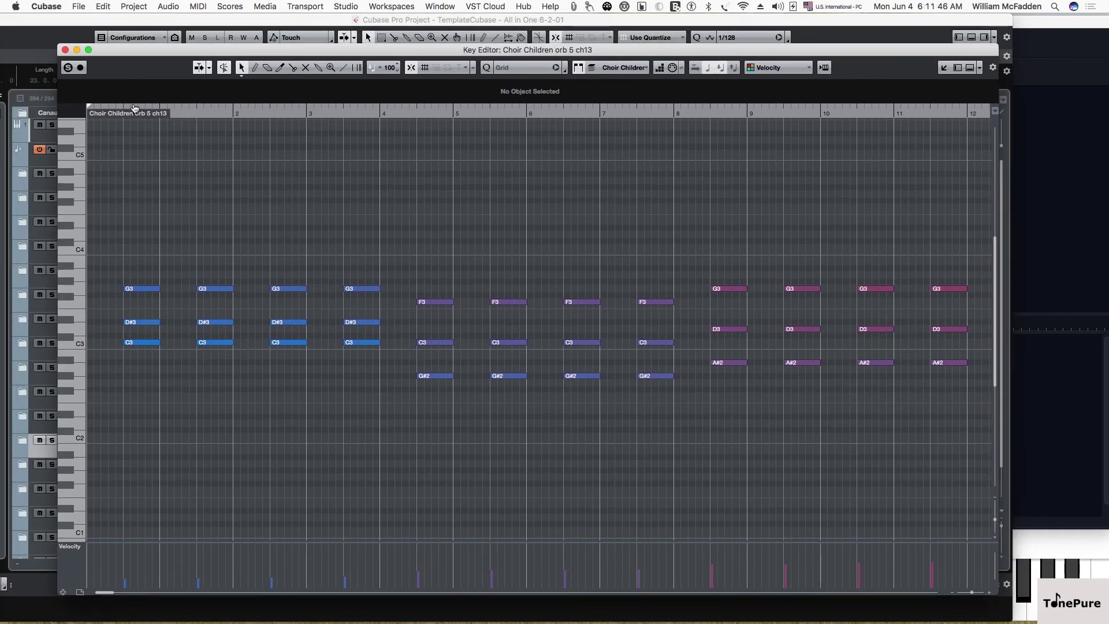
pyautogui.click(65, 50)
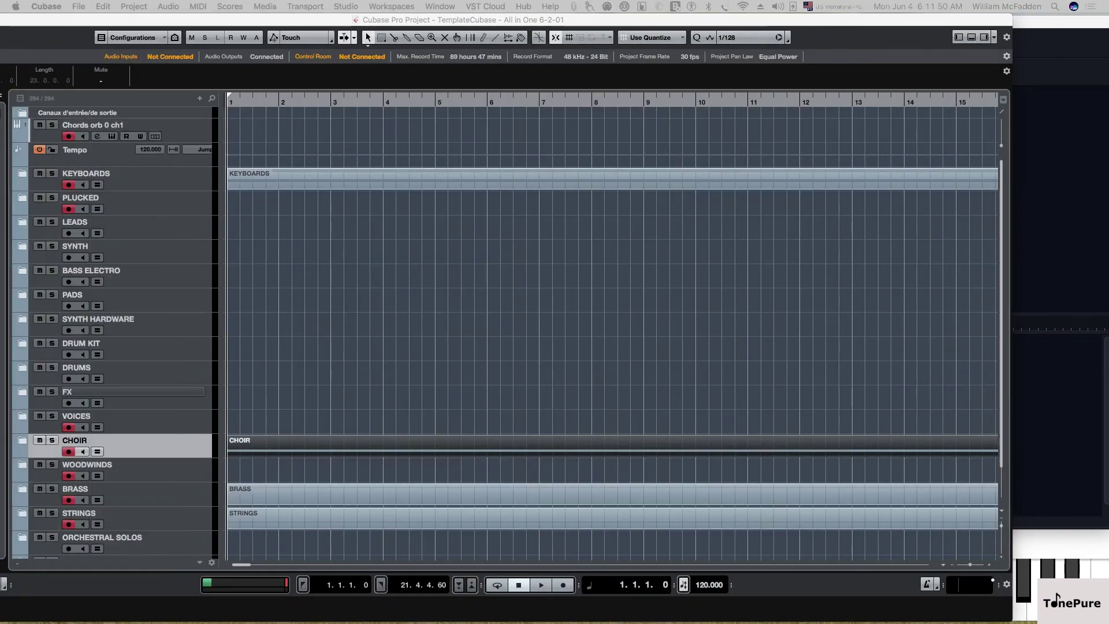
# Step: Enlarge the velocity lane for the Choir Children part in the Key Editor and examine the velocities through to the part's end
pyautogui.press('Return')
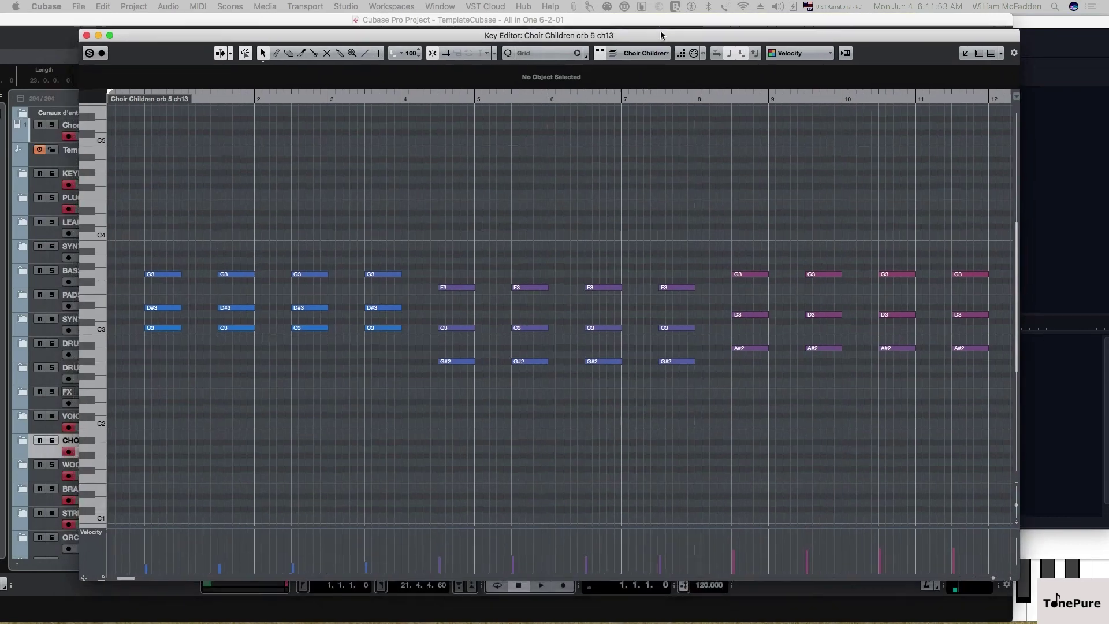
pyautogui.moveTo(660, 35); pyautogui.dragTo(662, 26)
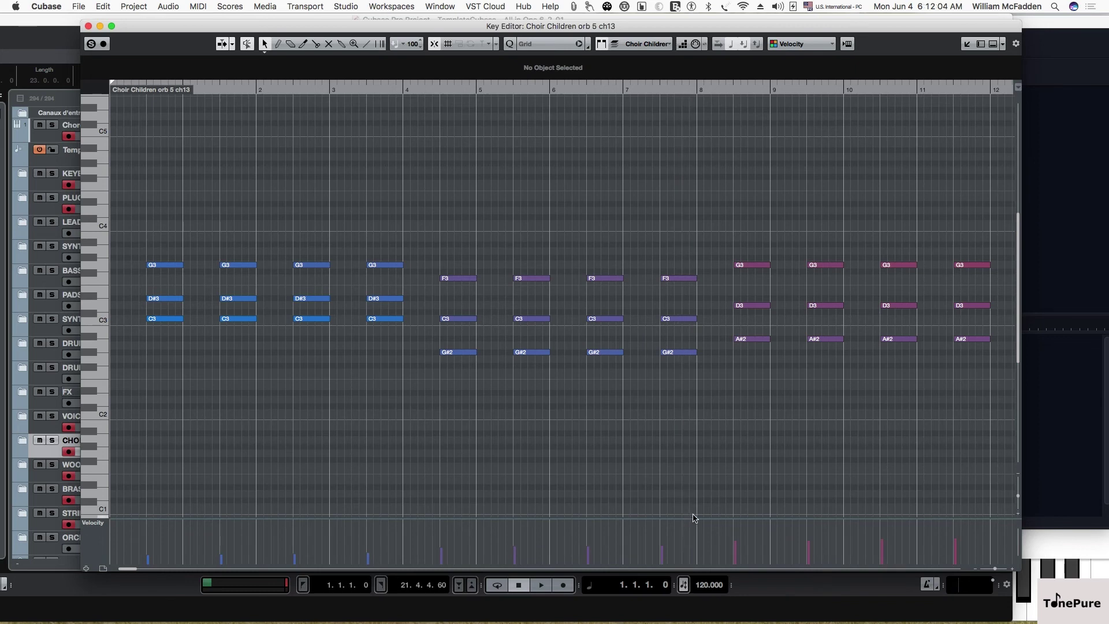
pyautogui.scroll(-2, 690, 518)
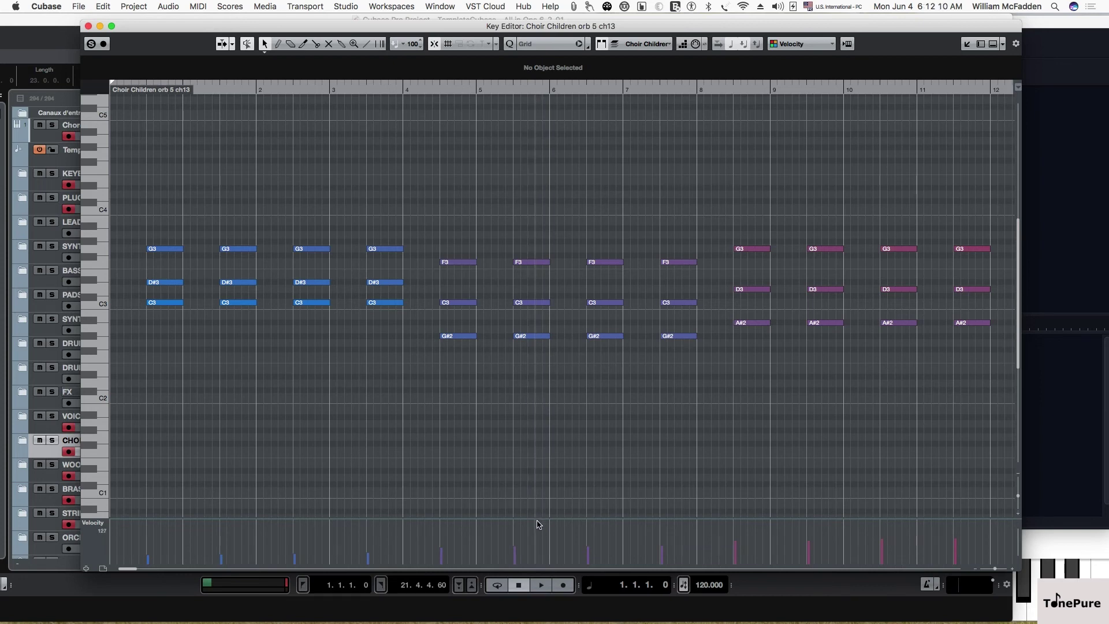
pyautogui.moveTo(537, 521); pyautogui.dragTo(522, 340)
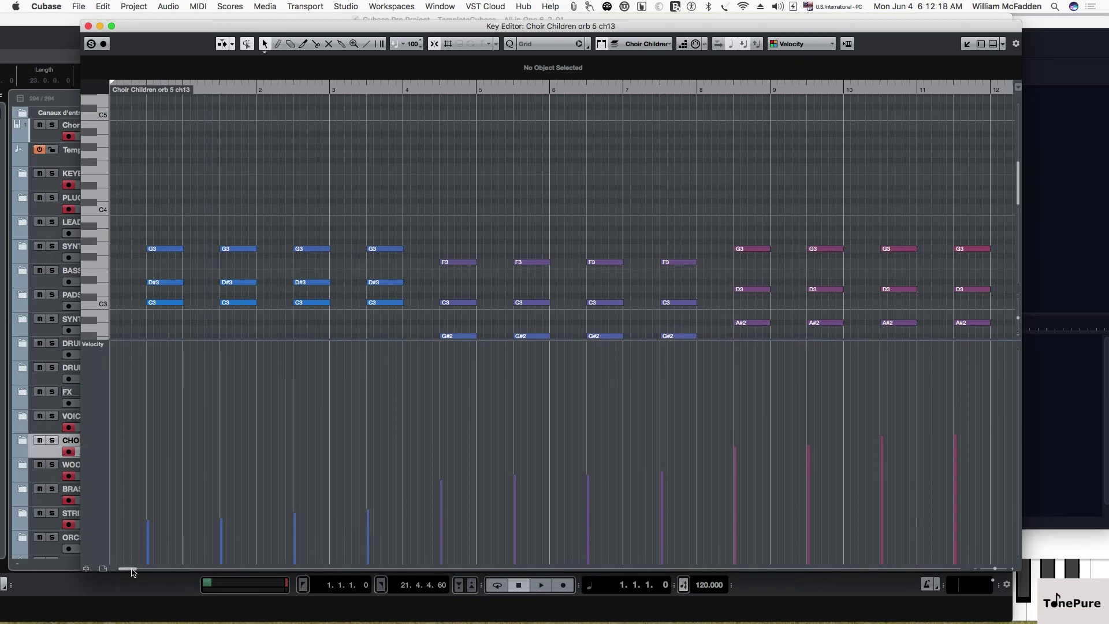
pyautogui.moveTo(132, 571); pyautogui.dragTo(146, 572)
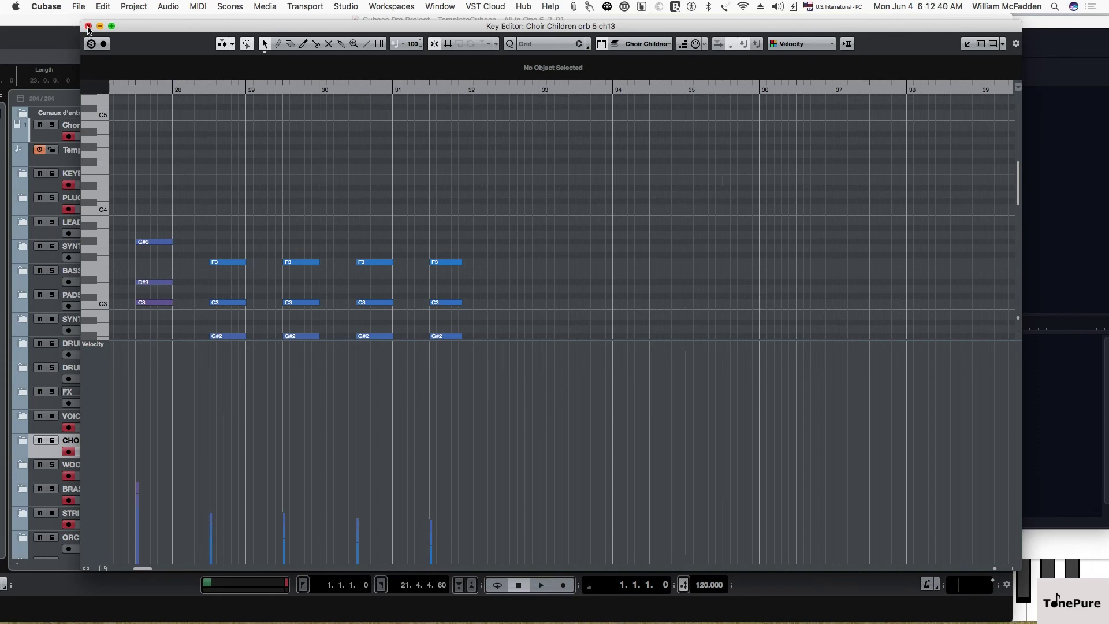
pyautogui.press('super+w')
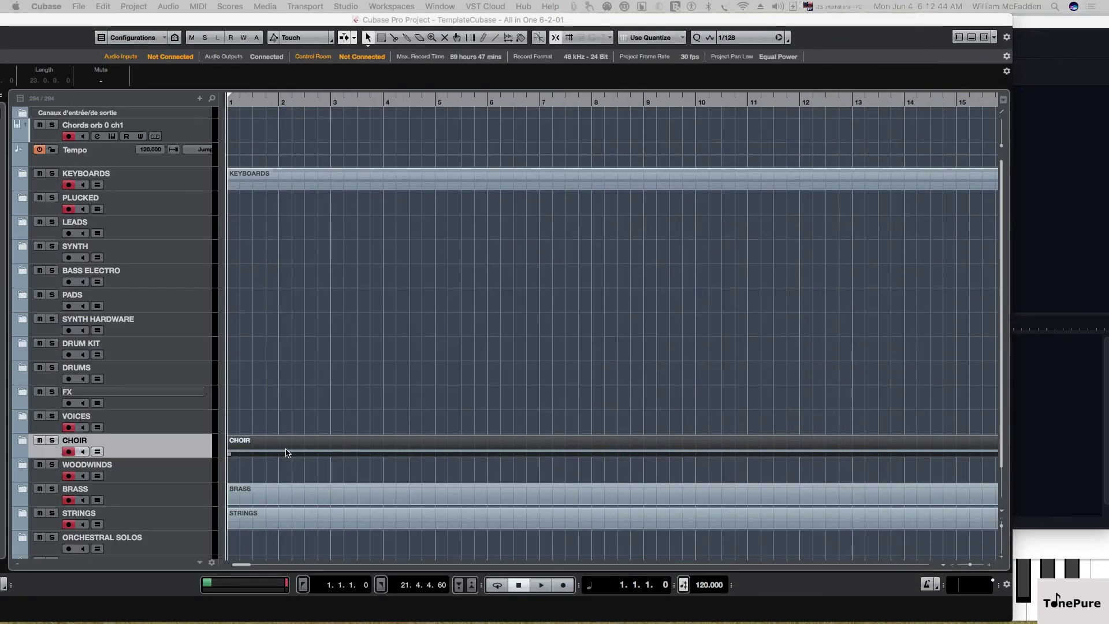
# Step: Expand the STRINGS folder track and open the recorded Celli Long part in a separate Key Editor window
pyautogui.scroll(-3, 287, 453)
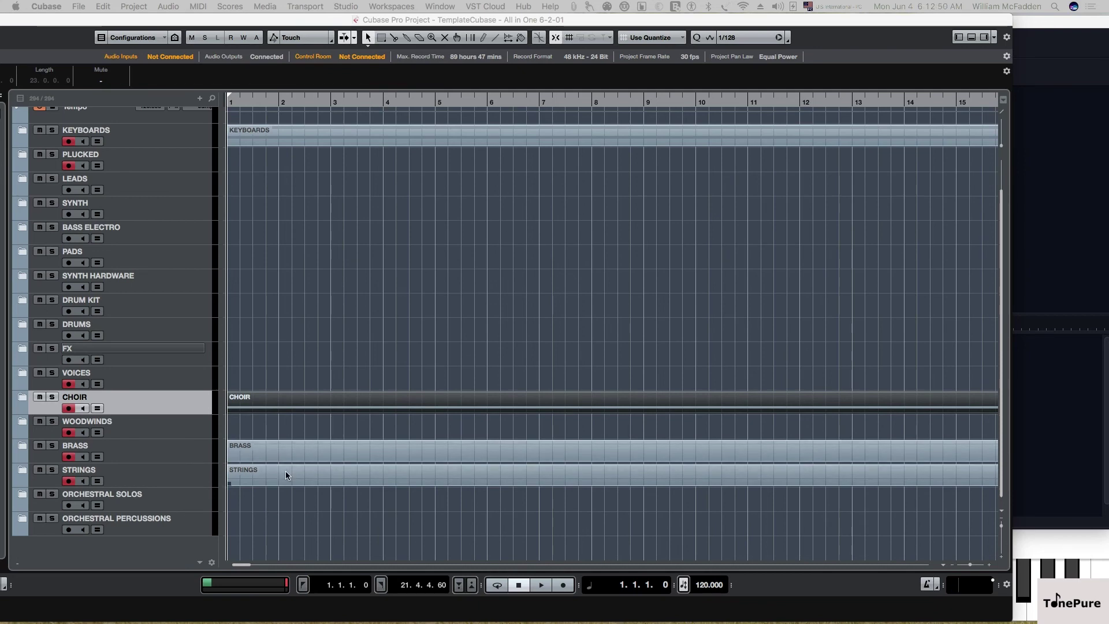
pyautogui.click(285, 470)
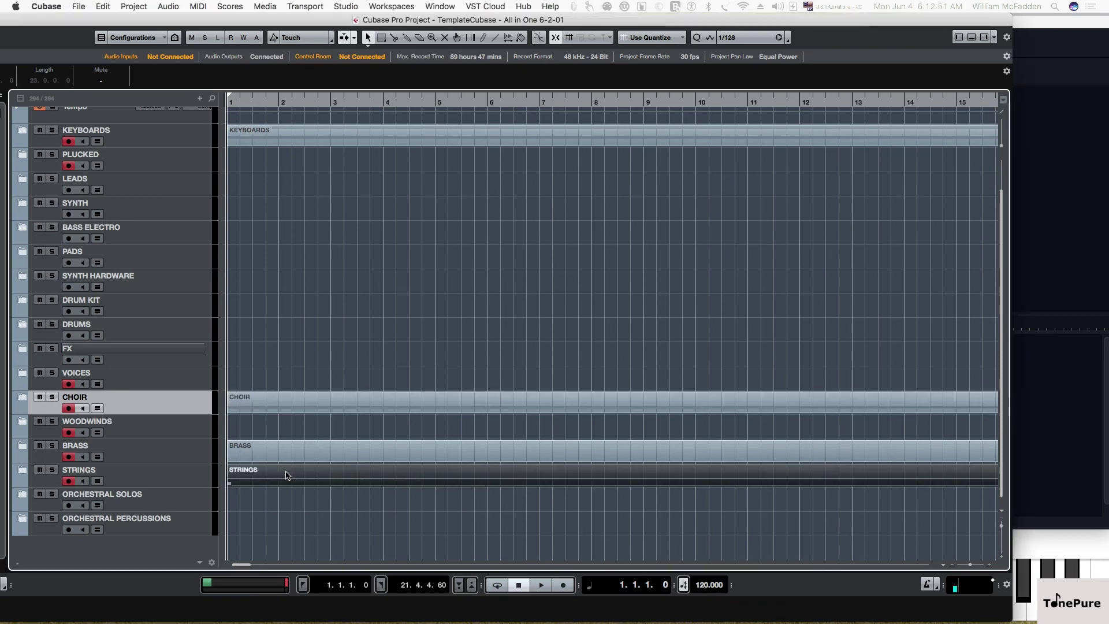
pyautogui.click(22, 469)
pyautogui.scroll(-10, 341, 408)
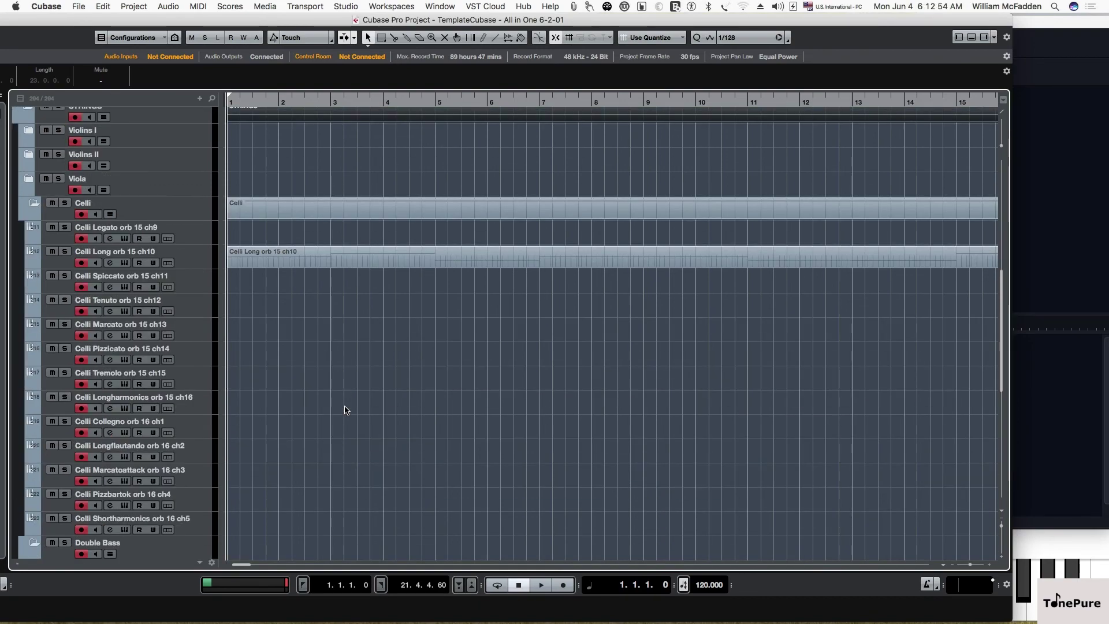
pyautogui.scroll(7, 341, 408)
pyautogui.scroll(2, 344, 408)
pyautogui.scroll(-5, 344, 408)
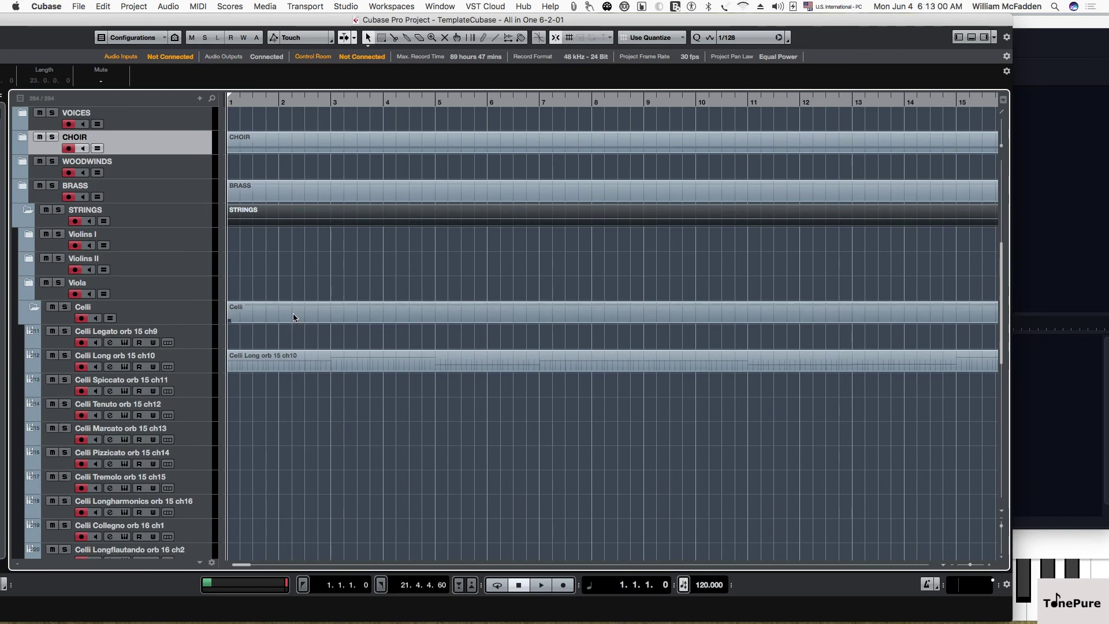
pyautogui.doubleClick(342, 364)
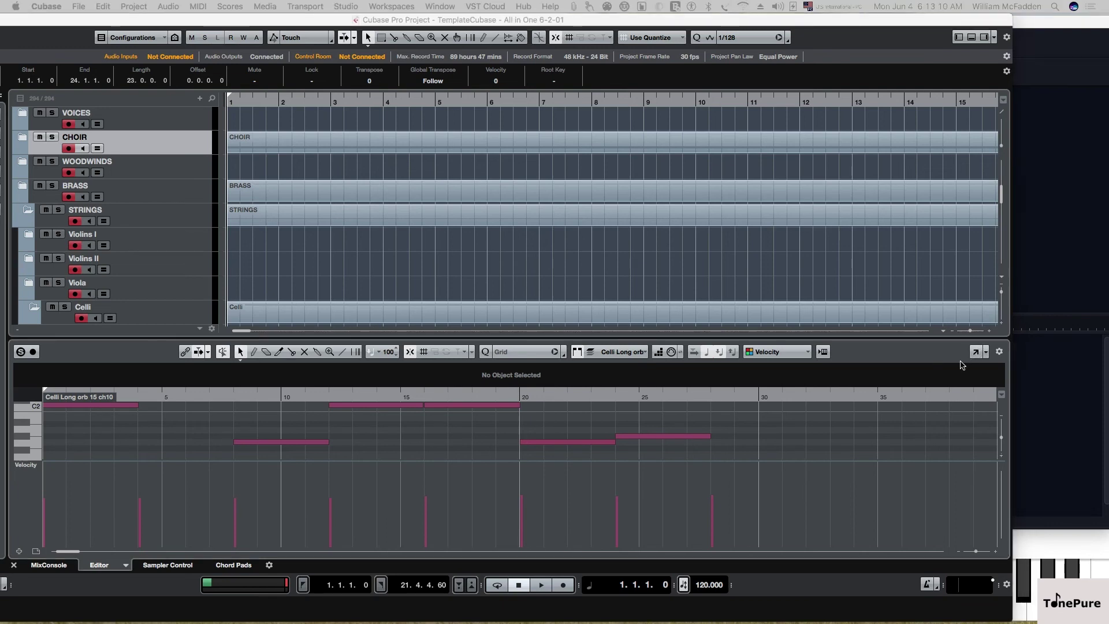
pyautogui.press('super+e')
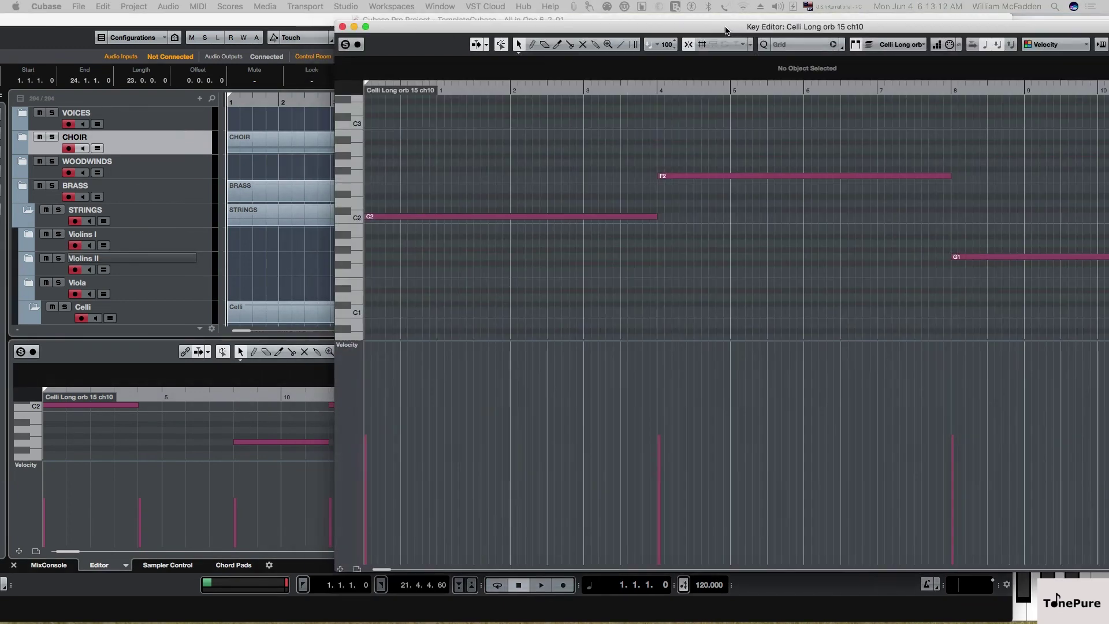
pyautogui.moveTo(728, 34); pyautogui.dragTo(370, 42)
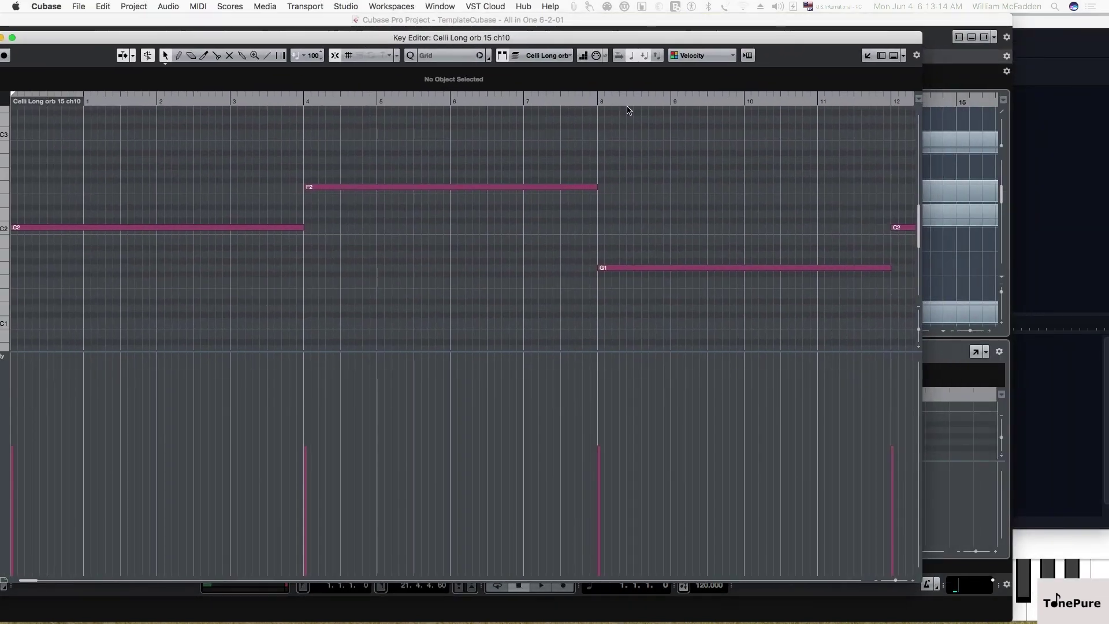
# Step: Examine the notes and velocities of the whole Celli Long part in the Key Editor
pyautogui.click(549, 102)
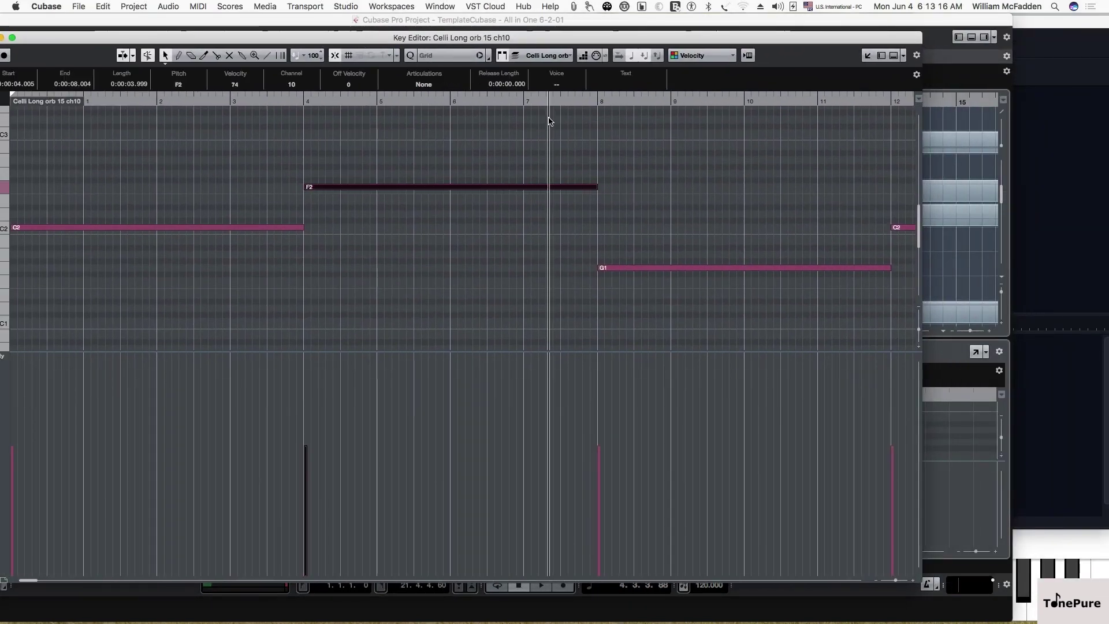
pyautogui.moveTo(549, 114); pyautogui.dragTo(541, 79)
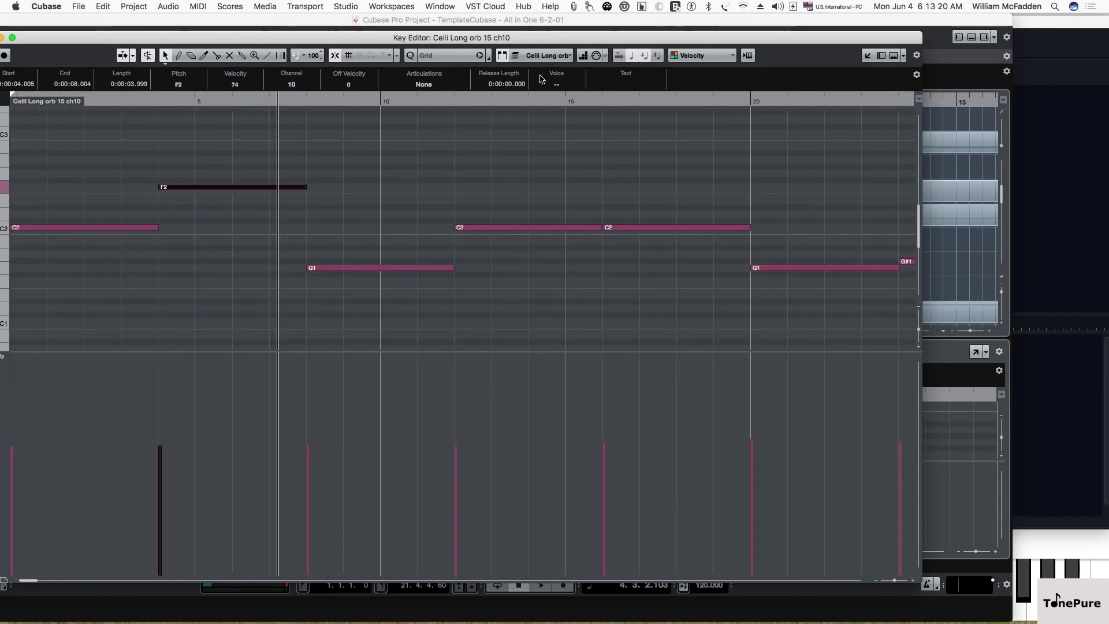
pyautogui.press('Right')
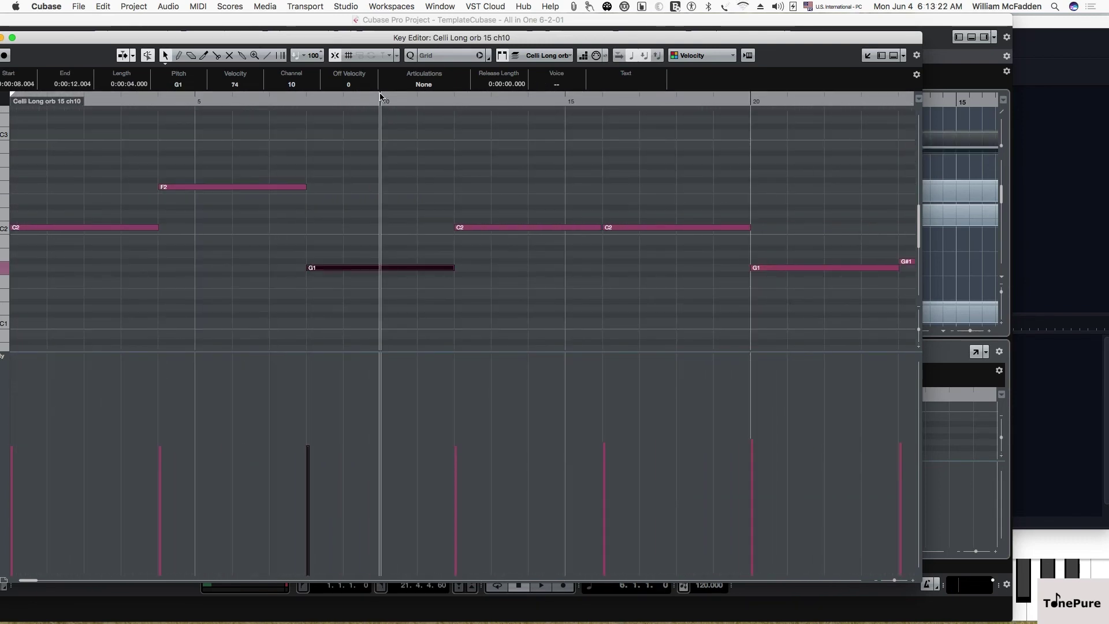
pyautogui.moveTo(381, 96); pyautogui.dragTo(406, 102)
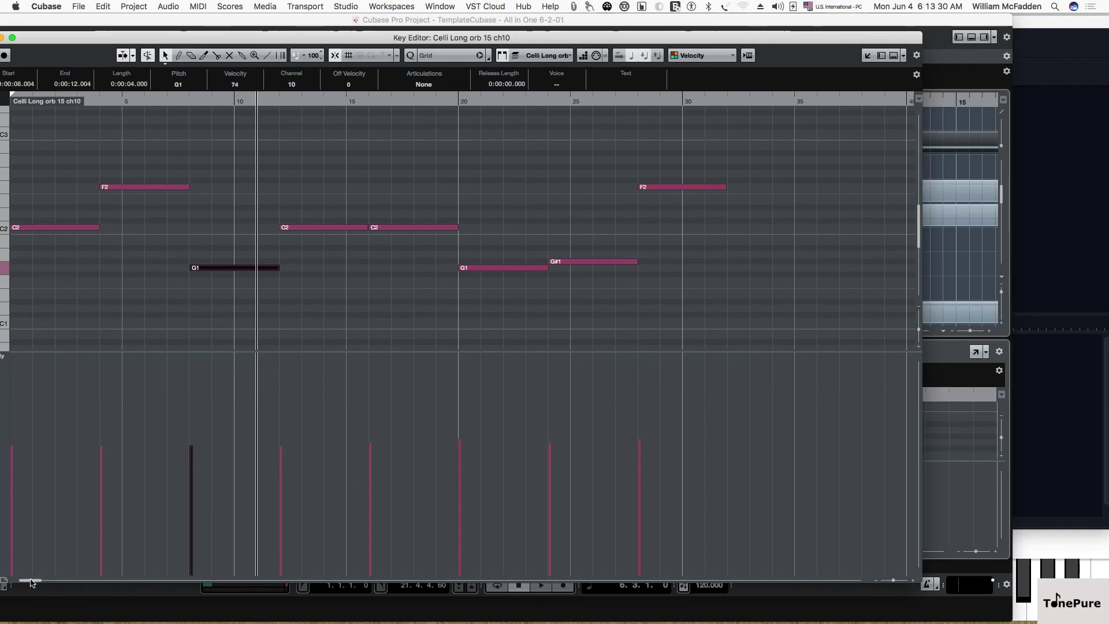
pyautogui.moveTo(26, 583)
pyautogui.mouseDown()
pyautogui.moveTo(36, 581)
pyautogui.moveTo(24, 579)
pyautogui.mouseUp()
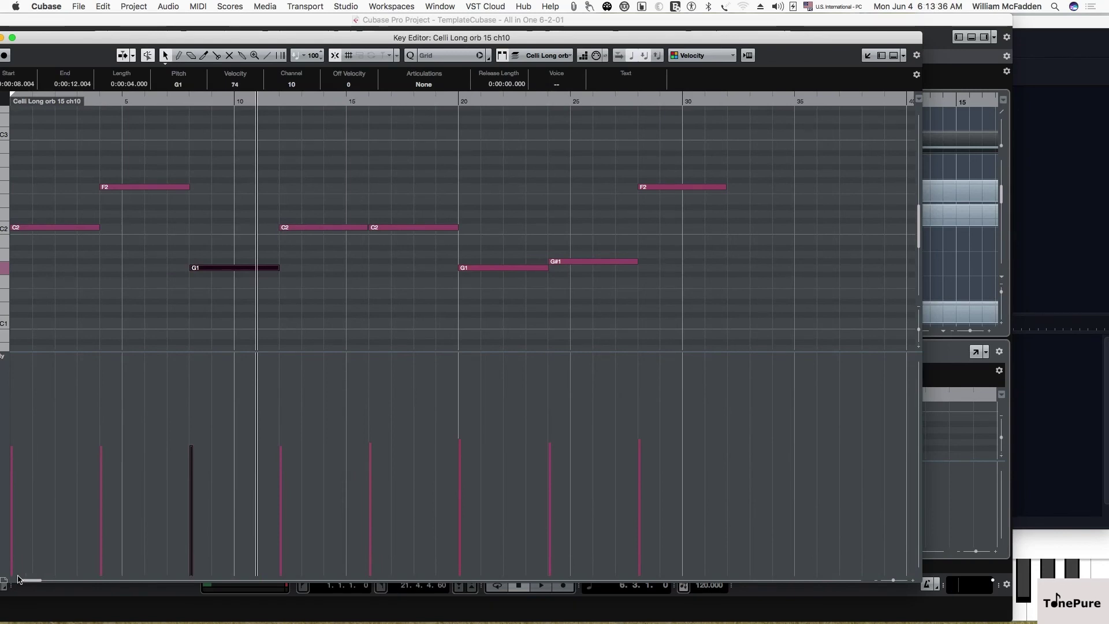
pyautogui.moveTo(32, 582)
pyautogui.mouseDown()
pyautogui.moveTo(48, 582)
pyautogui.moveTo(16, 582)
pyautogui.mouseUp()
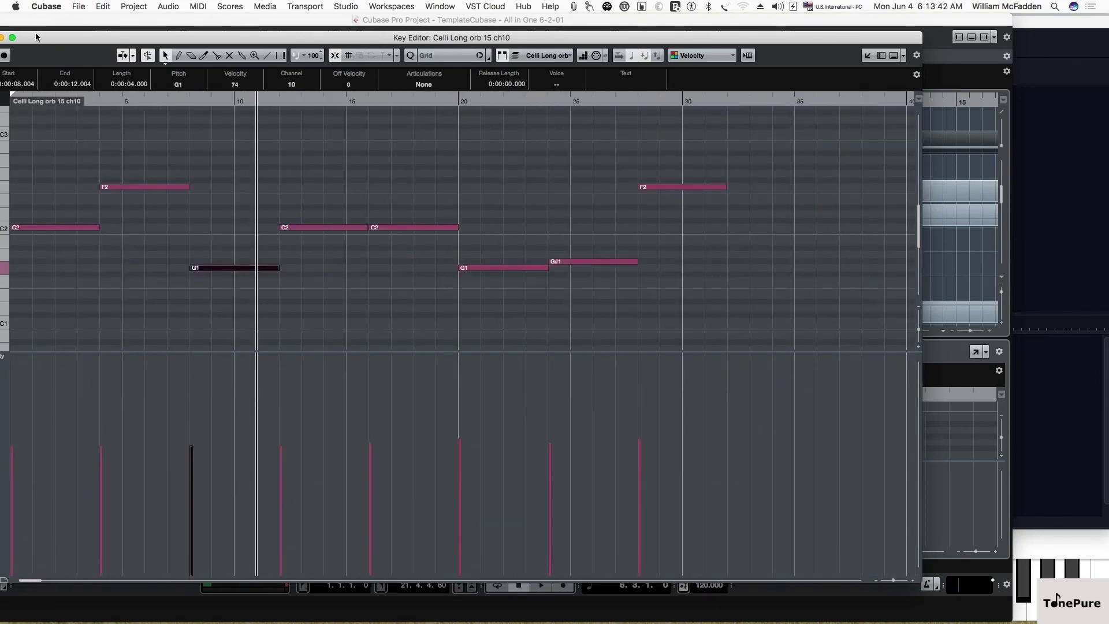
pyautogui.moveTo(38, 40); pyautogui.dragTo(74, 39)
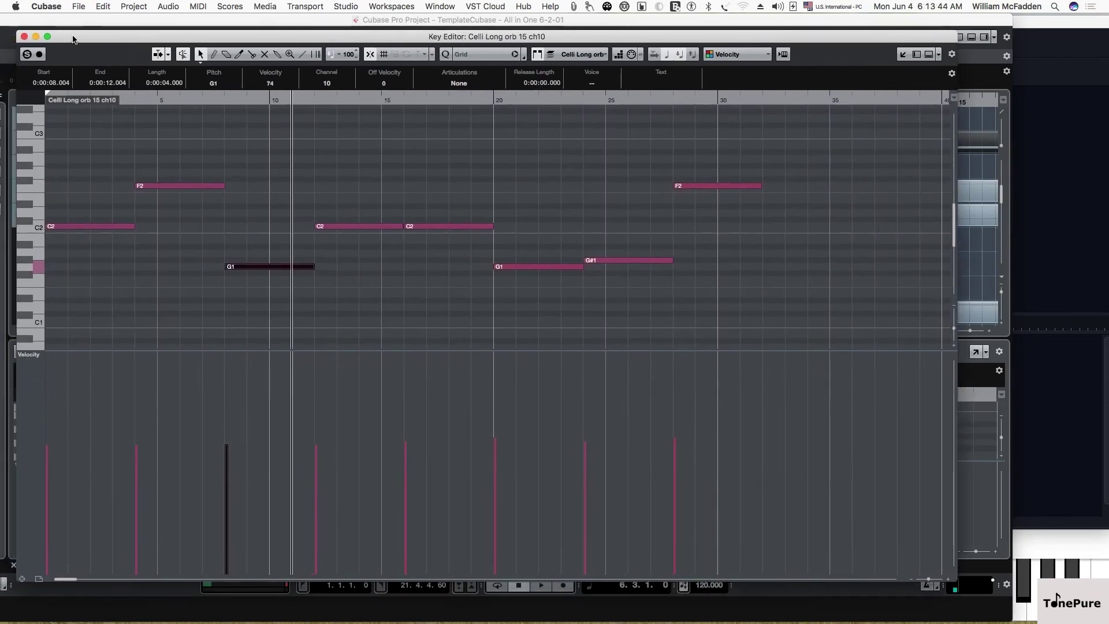
# Step: Close the Celli Long Key Editor window and switch to OrbComposer
pyautogui.click(23, 37)
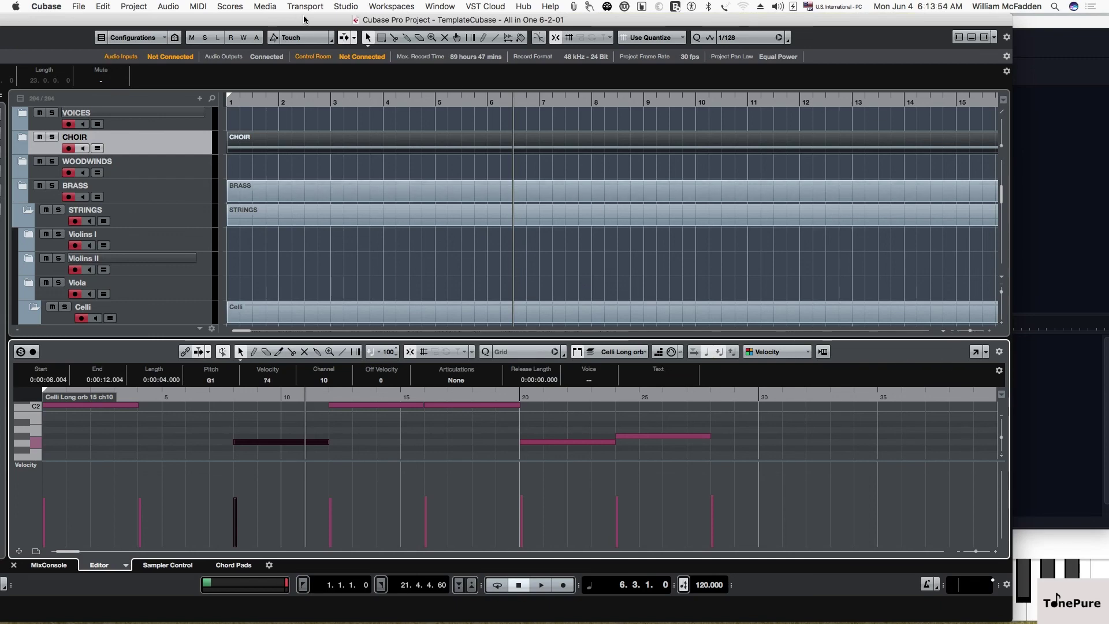
pyautogui.click(1033, 572)
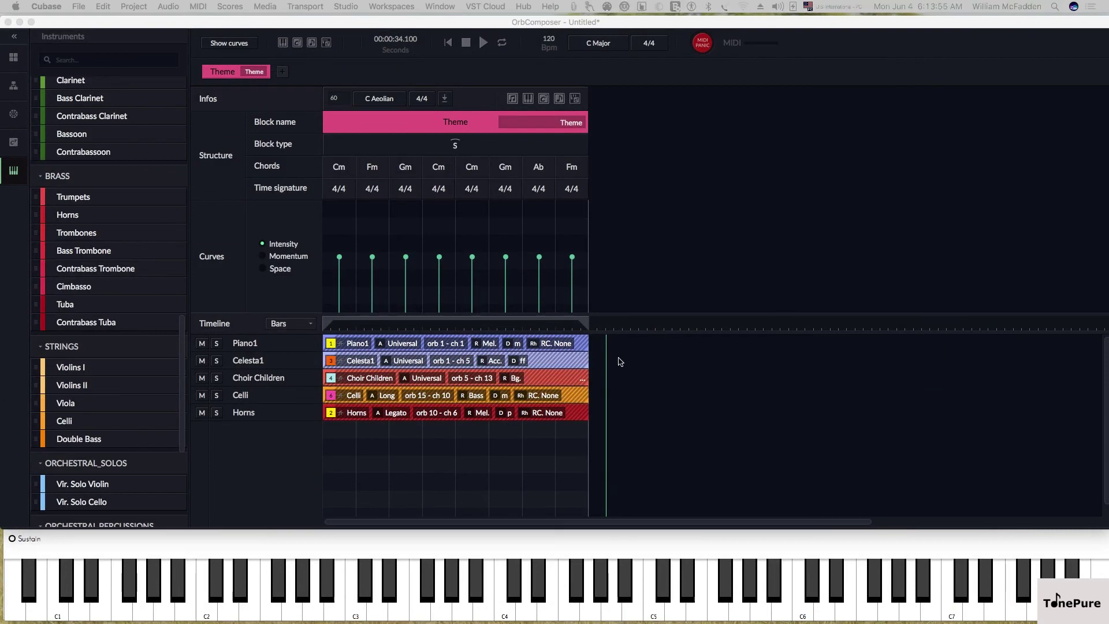